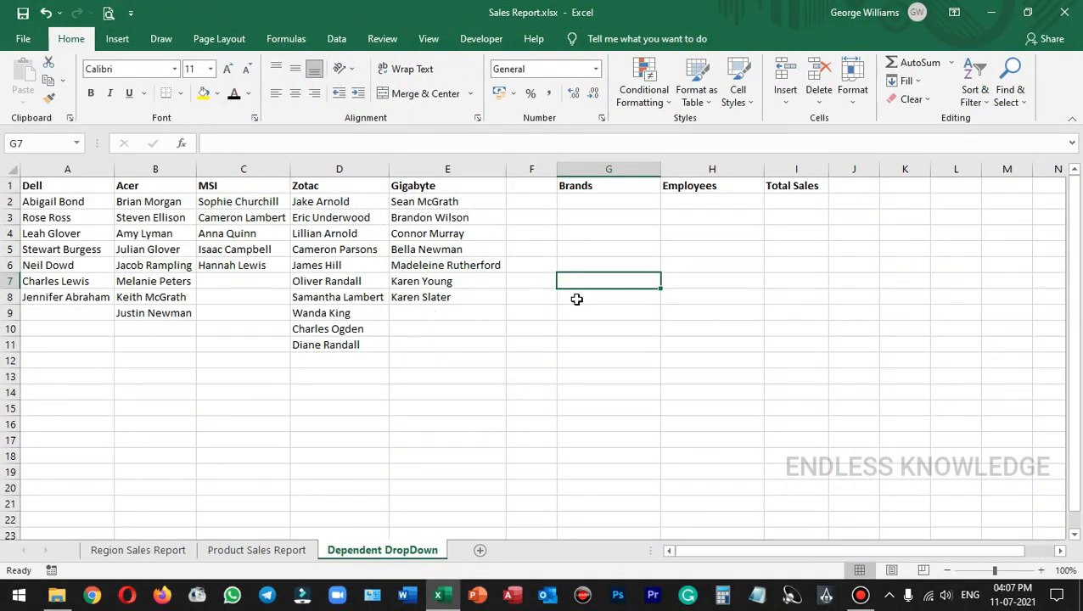
- Add a List data validation to the Brands cell G2 with source =$A$1:$E$1, and choose Acer from its dropdown
drag(76, 187, 408, 187)
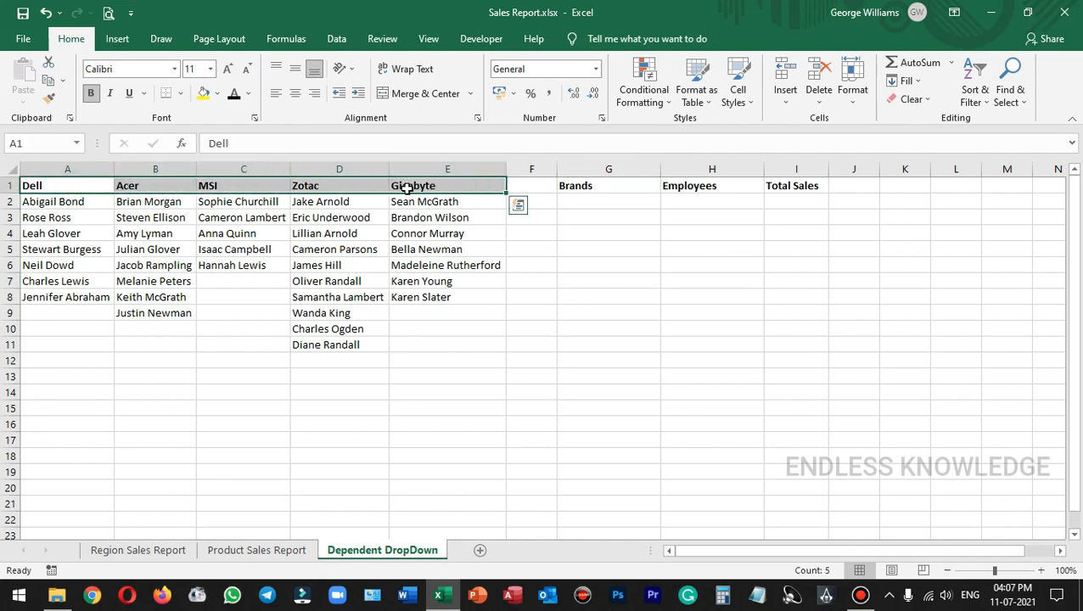
click(603, 200)
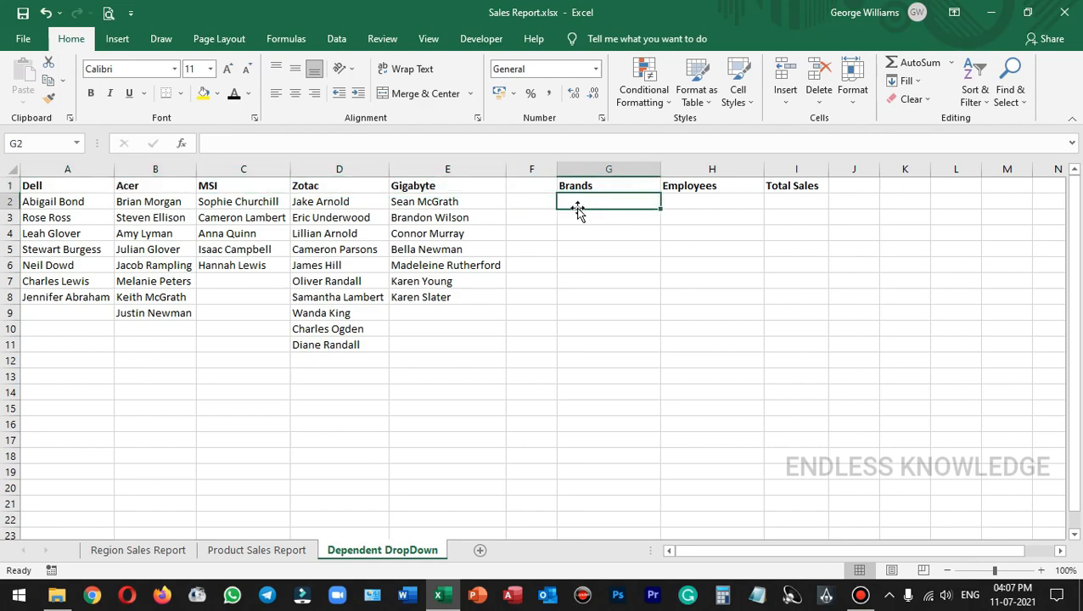
click(338, 42)
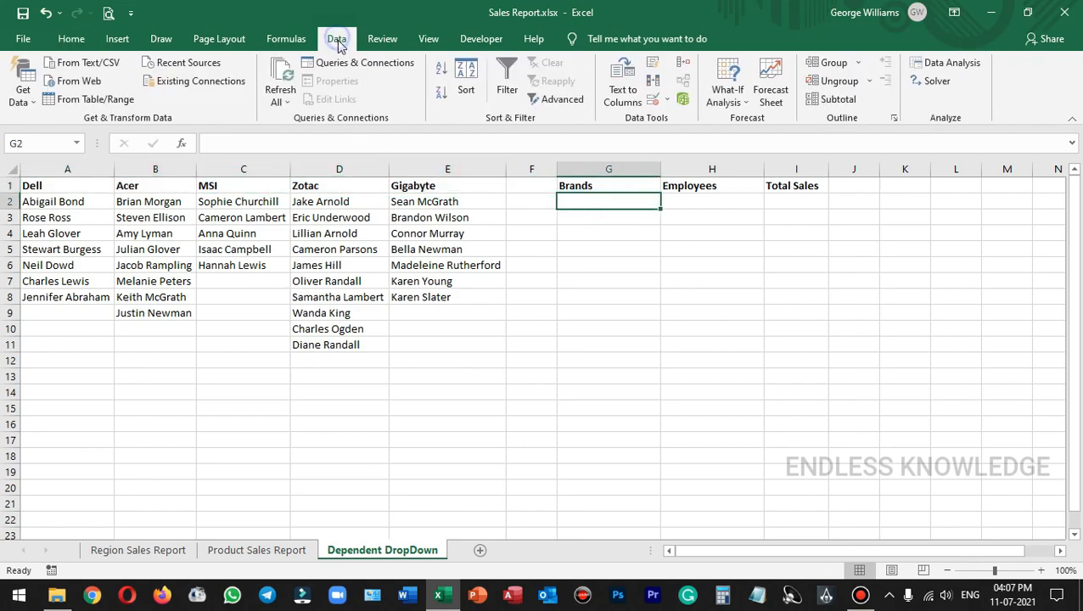
click(652, 99)
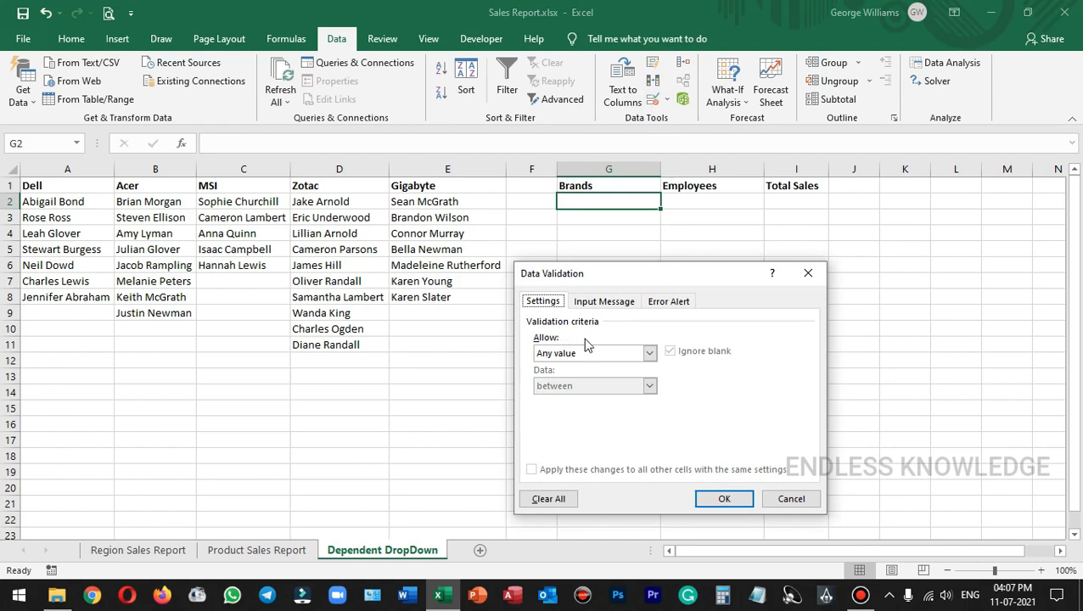
click(611, 354)
click(594, 401)
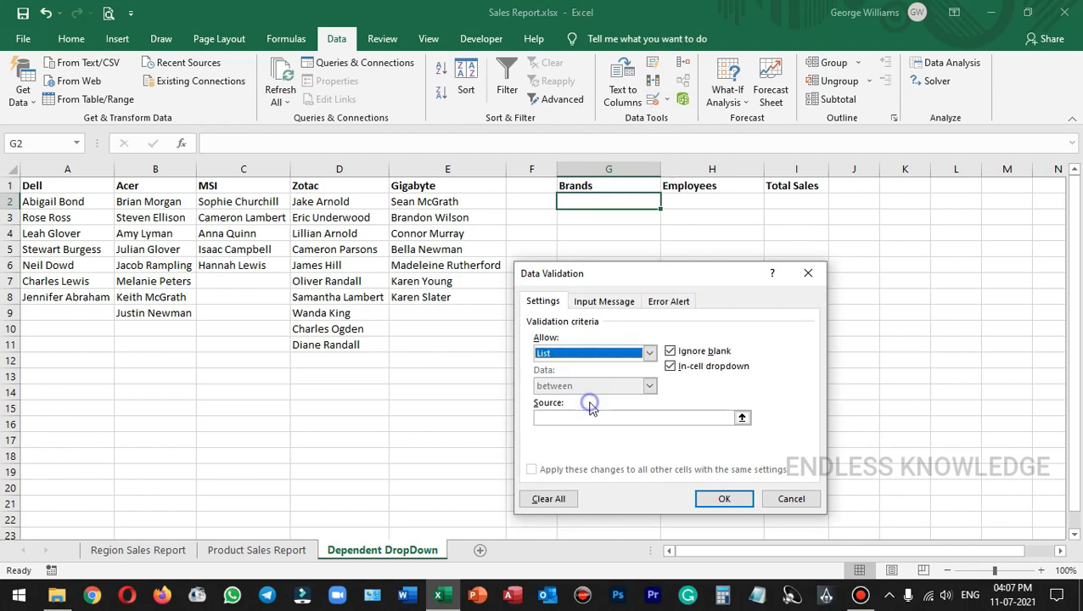
click(586, 416)
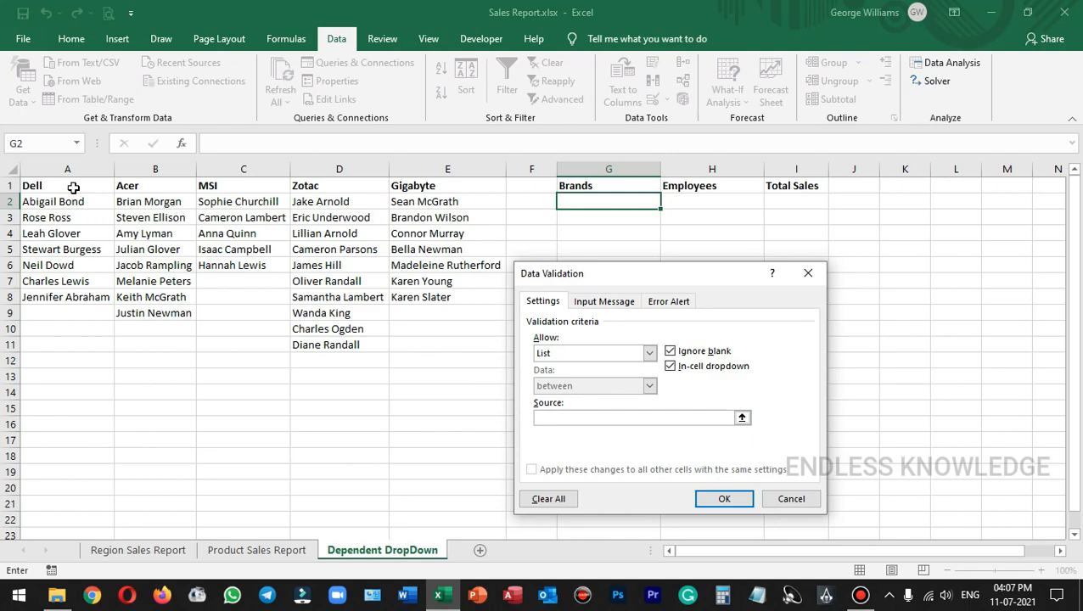
drag(73, 187, 402, 187)
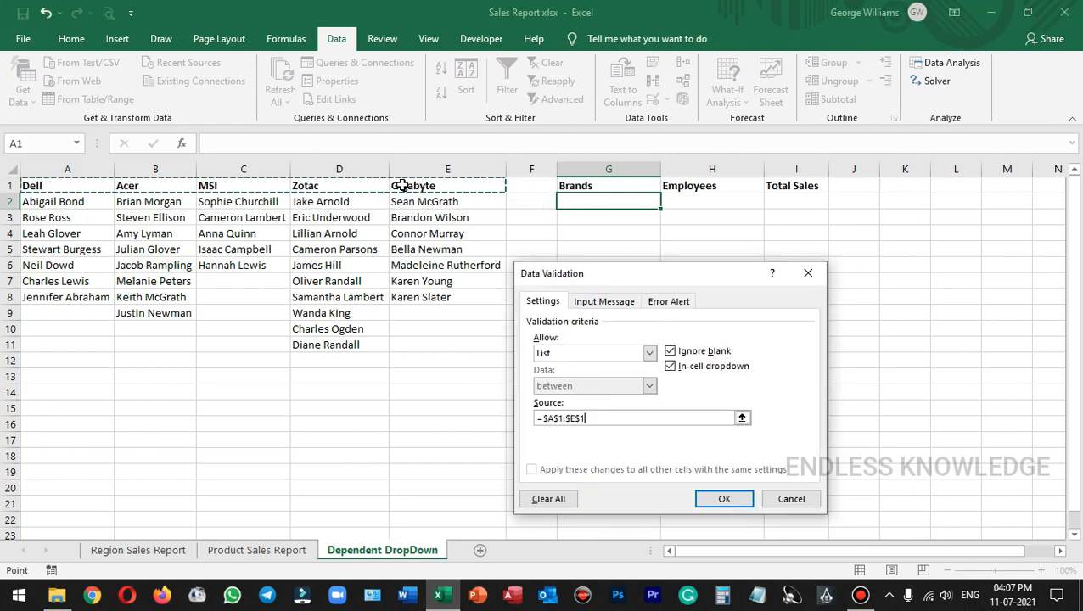
click(715, 498)
click(669, 200)
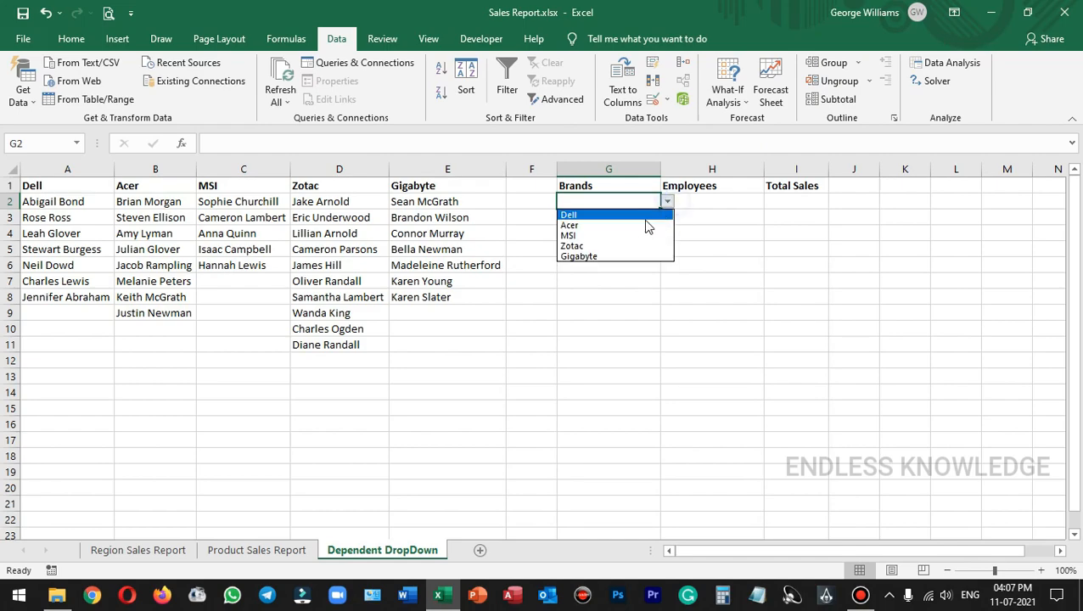
click(619, 227)
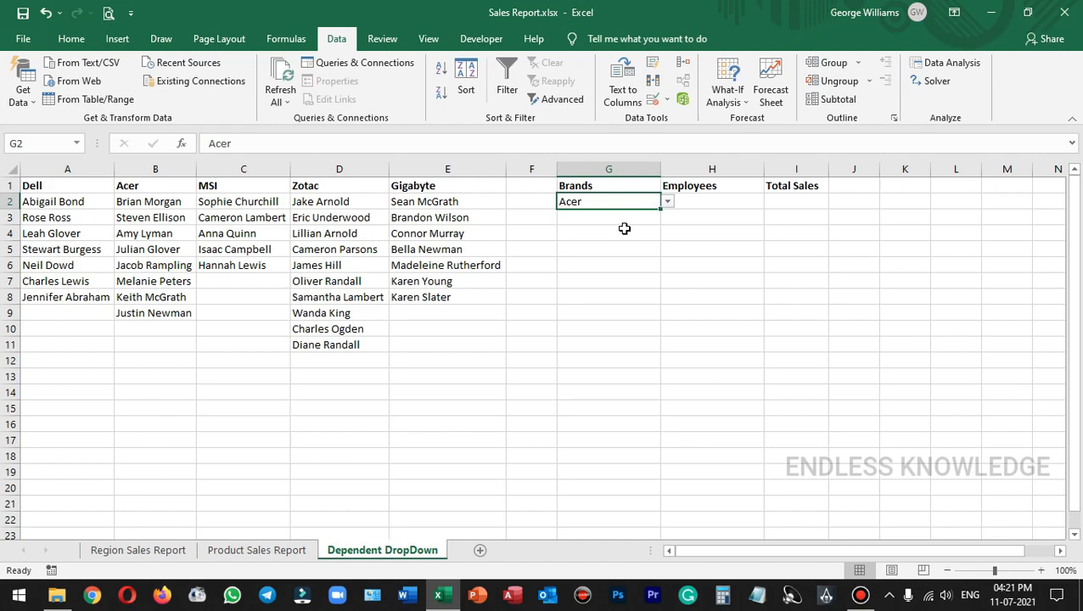
- Examine the employee names, brands, monthly figures and total sales on the Product Sales Report sheet, and return to Dependent DropDown
click(706, 206)
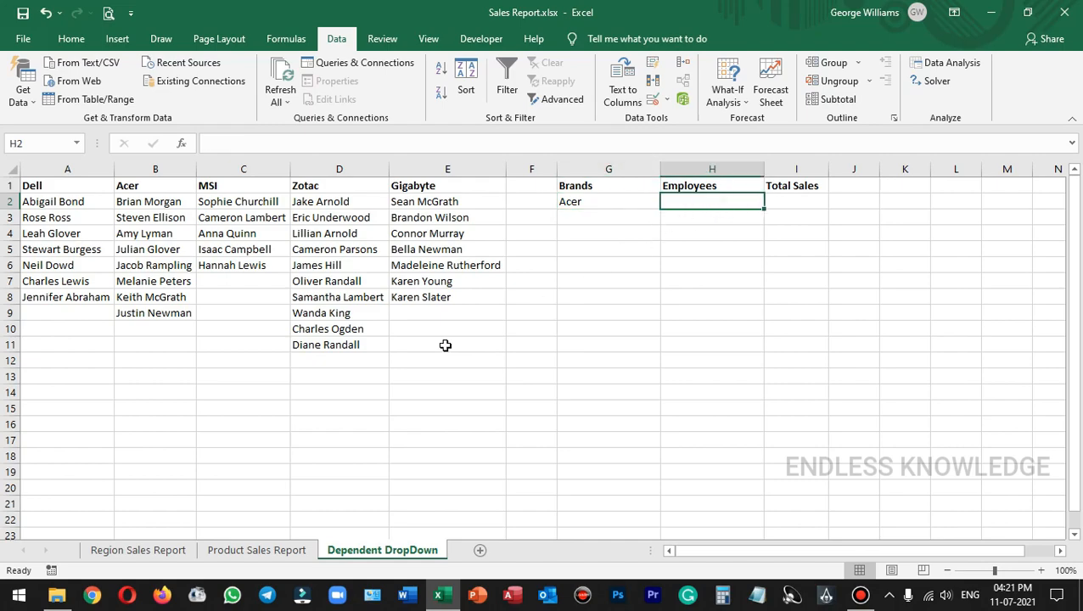
click(252, 554)
drag(92, 203, 93, 505)
scroll(102, 337, up, 4)
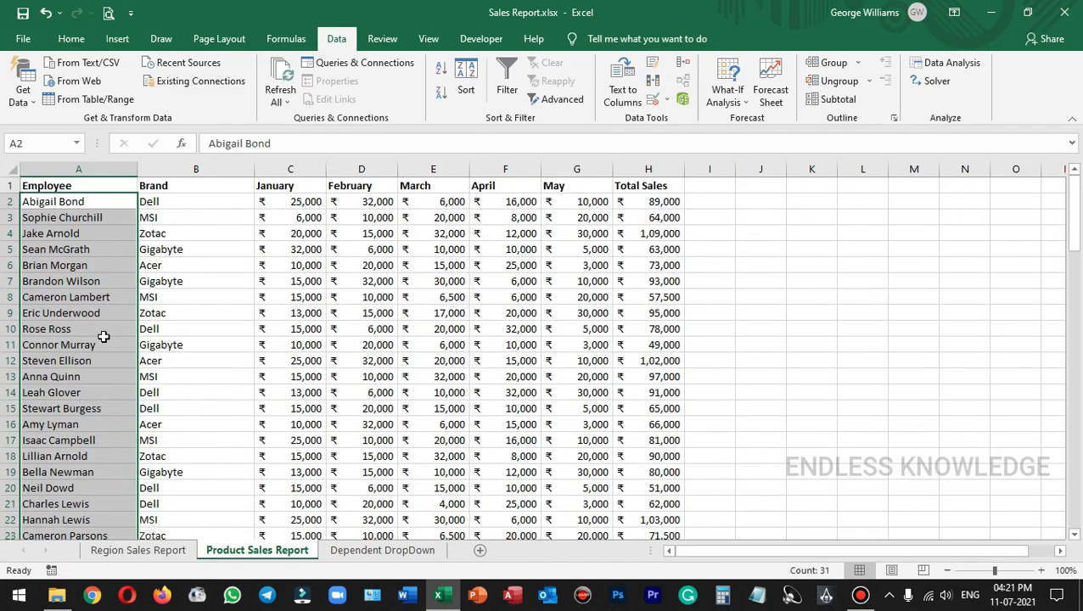
click(95, 284)
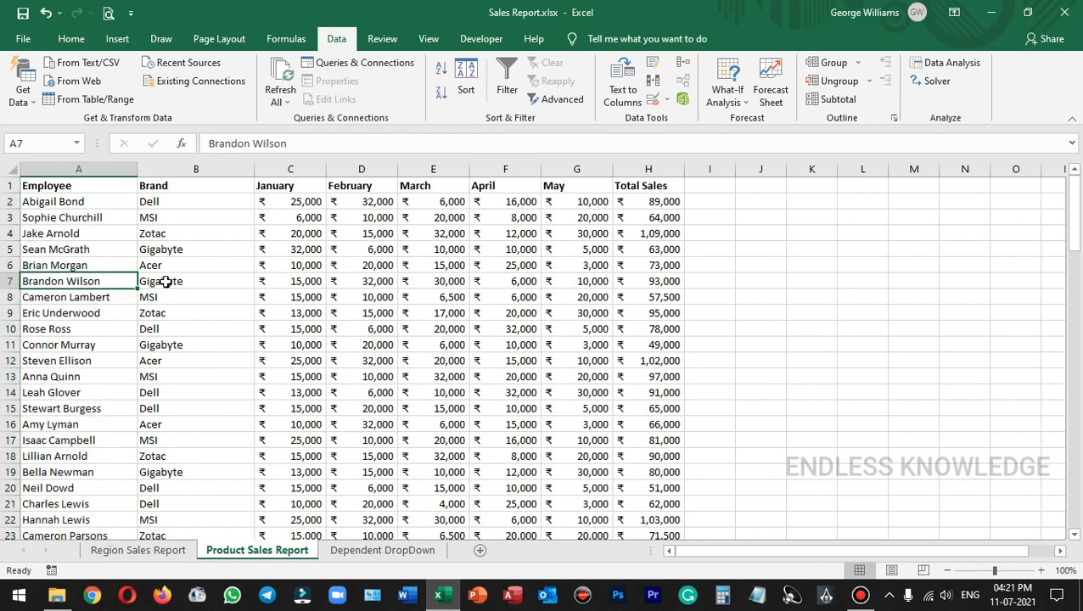
click(192, 280)
click(278, 281)
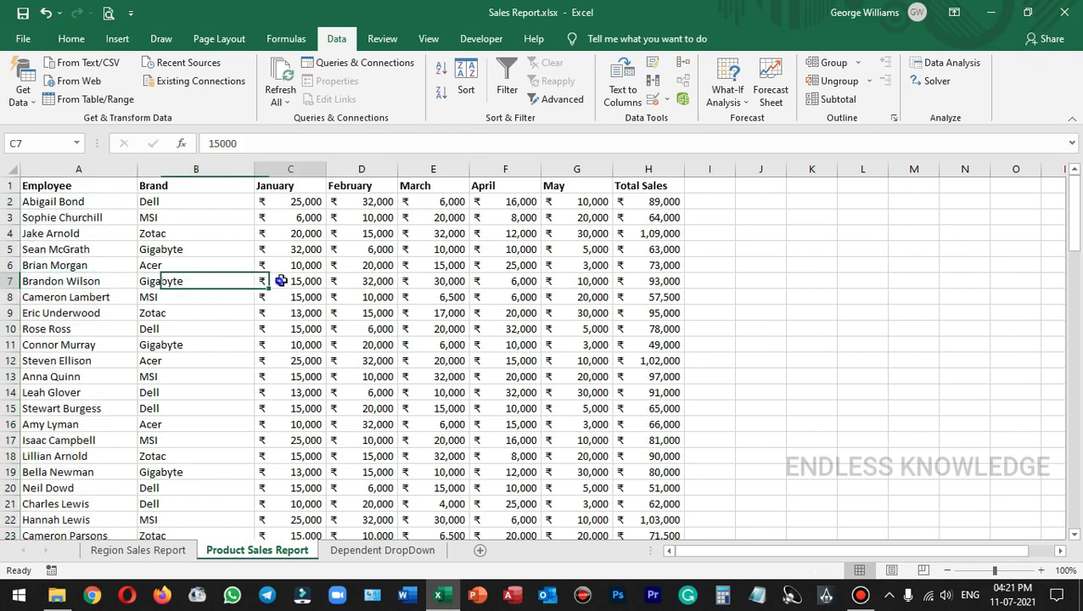
drag(280, 281, 556, 282)
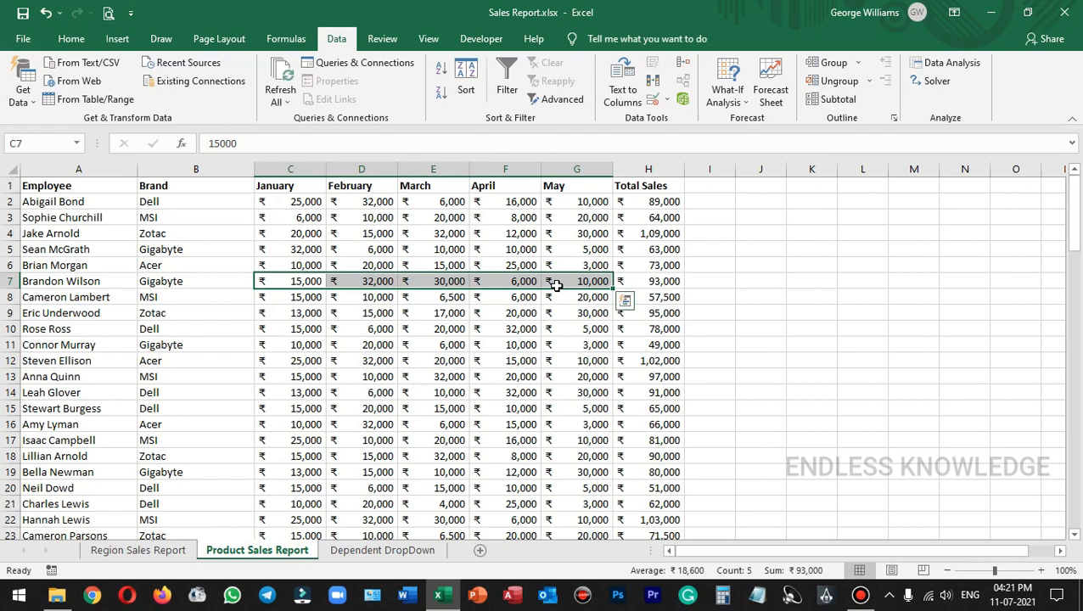
click(660, 283)
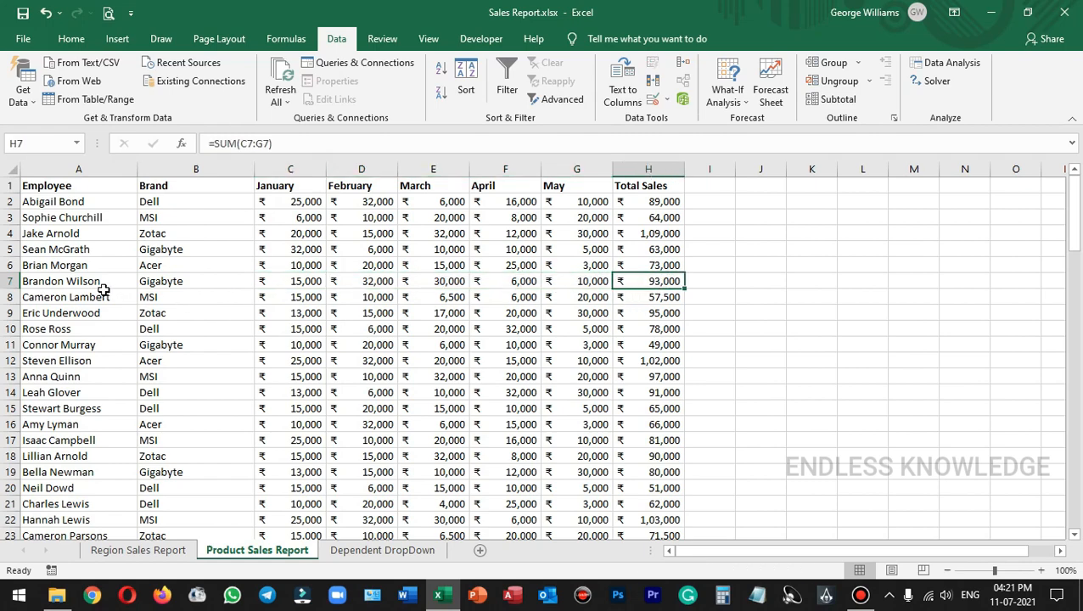
click(383, 550)
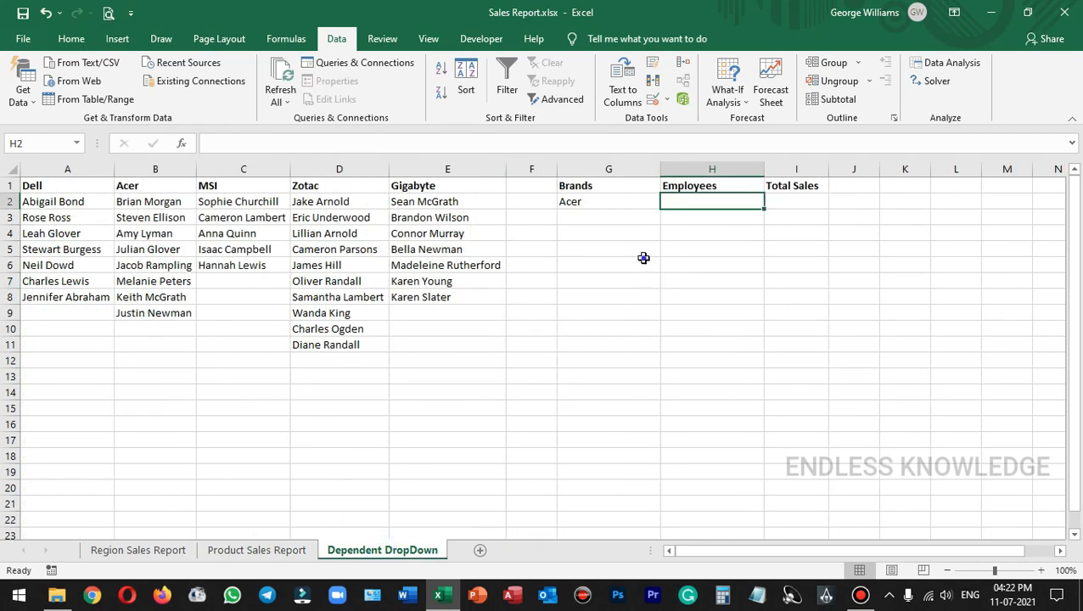
click(644, 260)
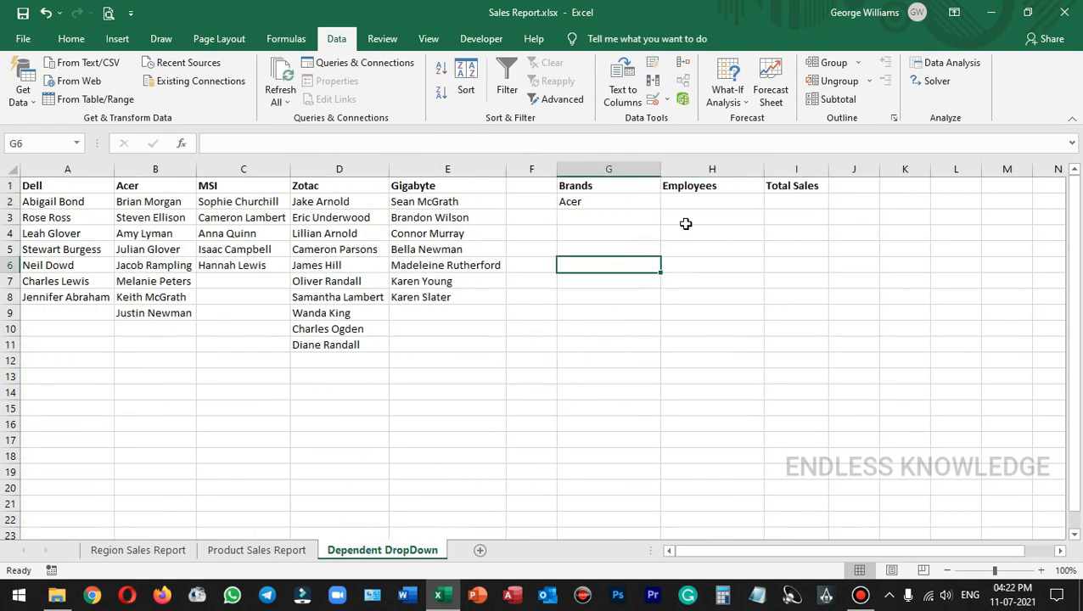
- Add a List data validation to the Employees cell H2 with source ='Product Sales Report'!$A$2:$A$38
click(709, 203)
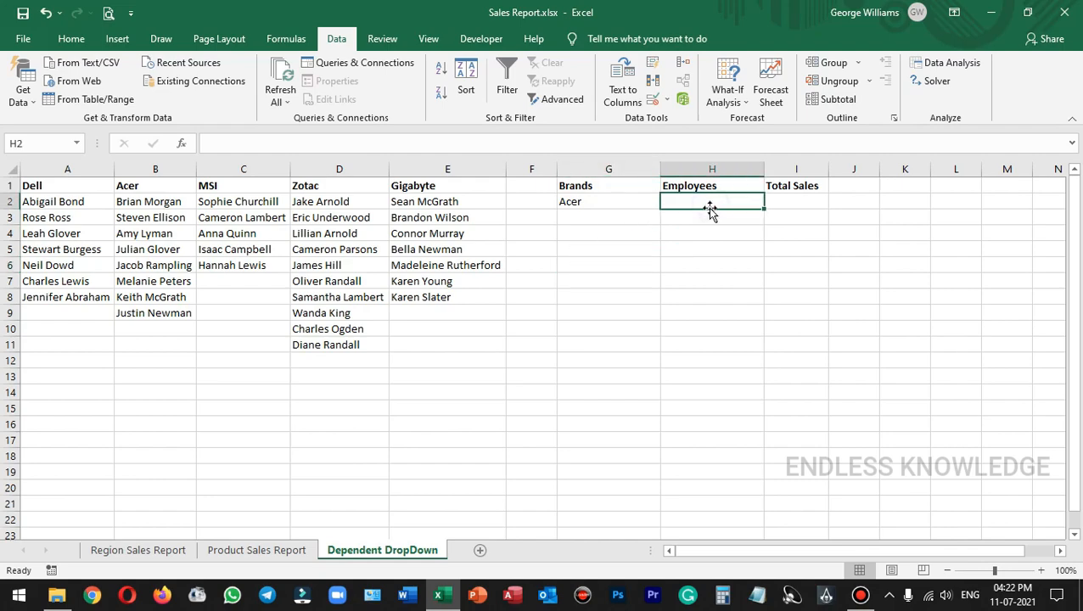
click(655, 101)
click(593, 355)
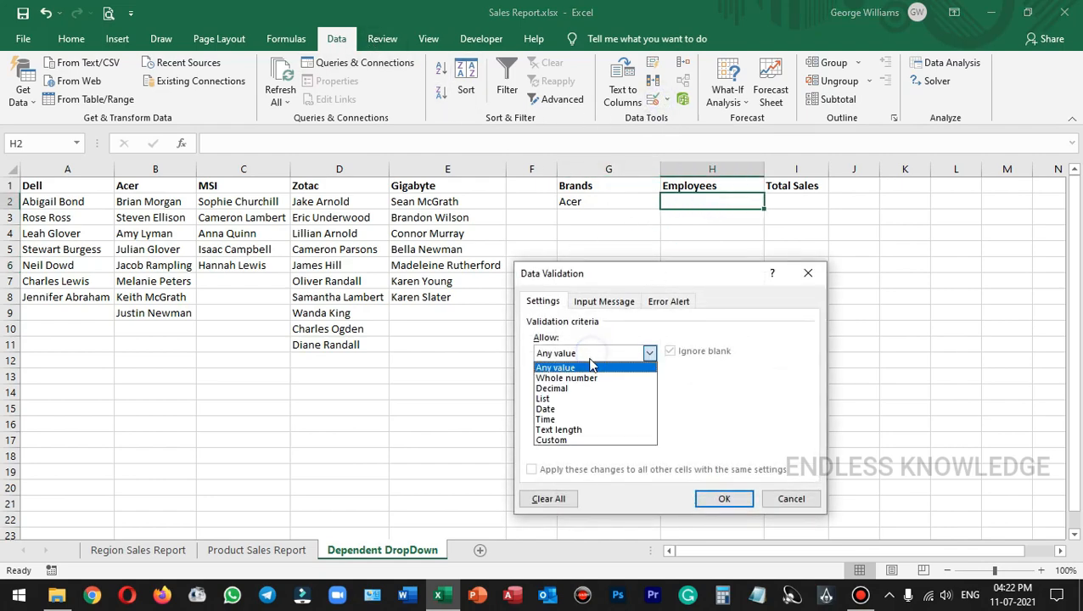
click(576, 396)
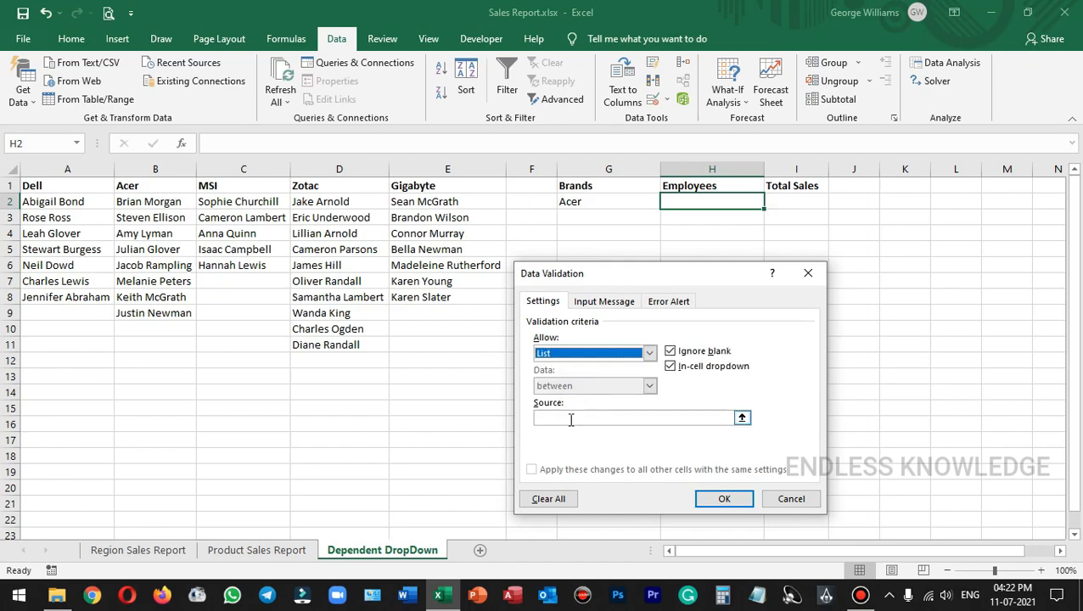
click(571, 418)
click(285, 550)
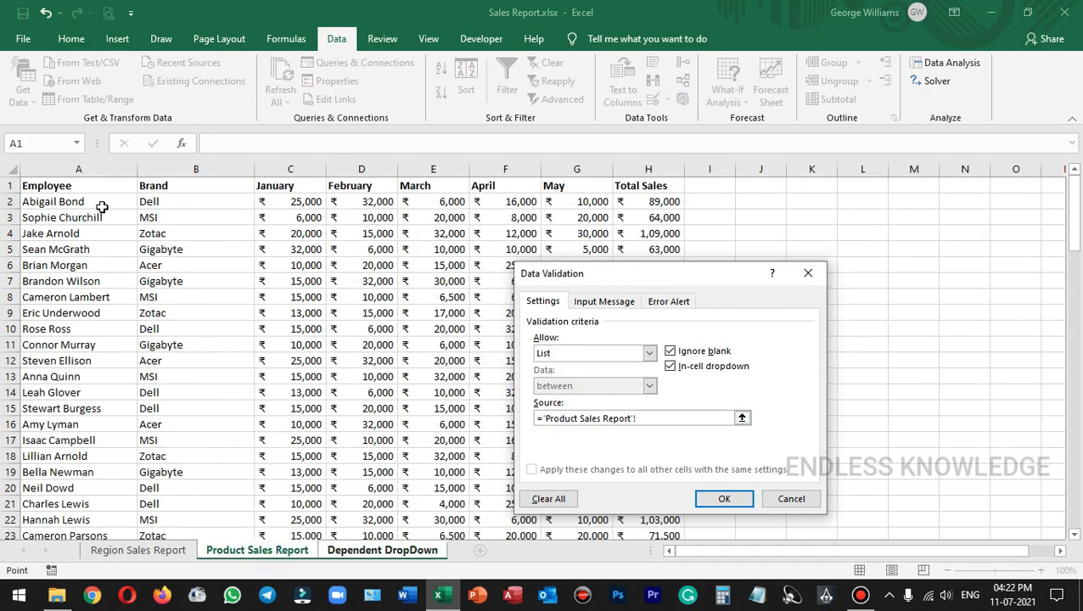
drag(101, 207, 78, 509)
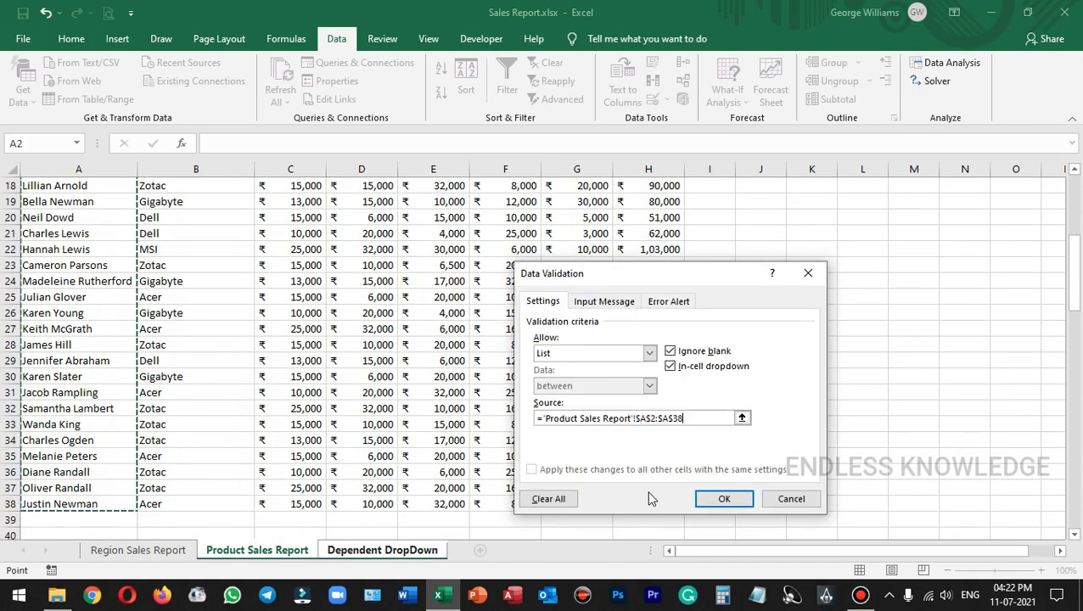
click(723, 499)
- Choose an employee from the Gigabyte column in the dropdown of cell H2
click(771, 204)
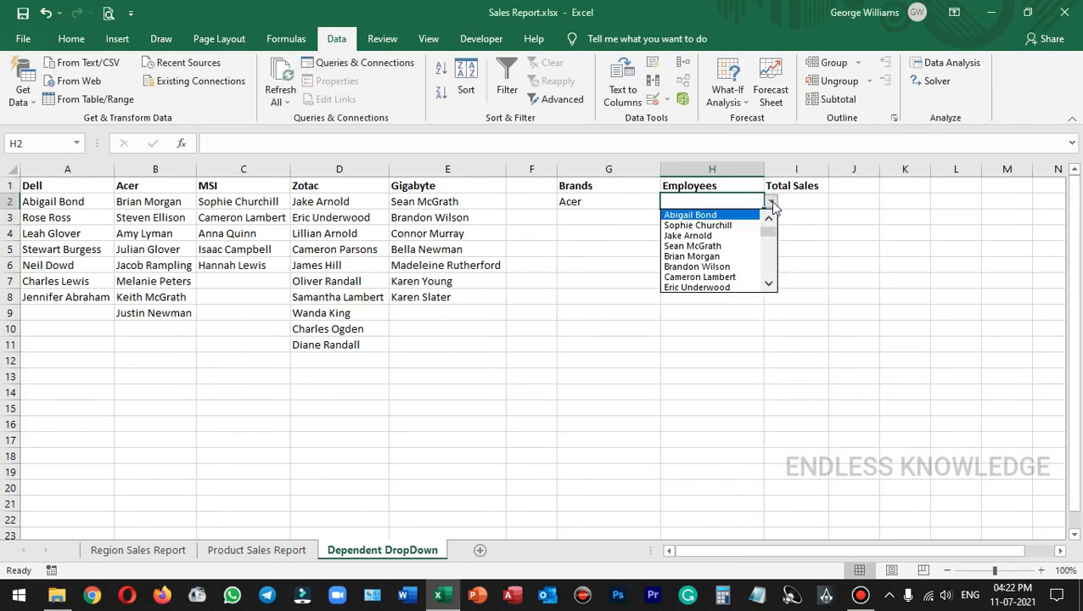
click(703, 260)
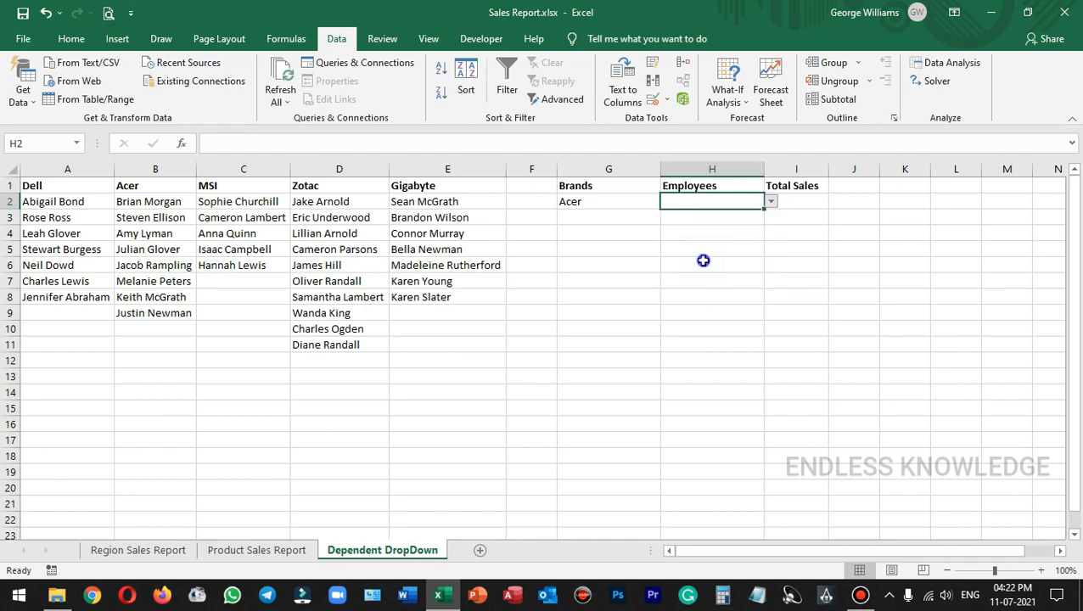
click(771, 202)
click(713, 262)
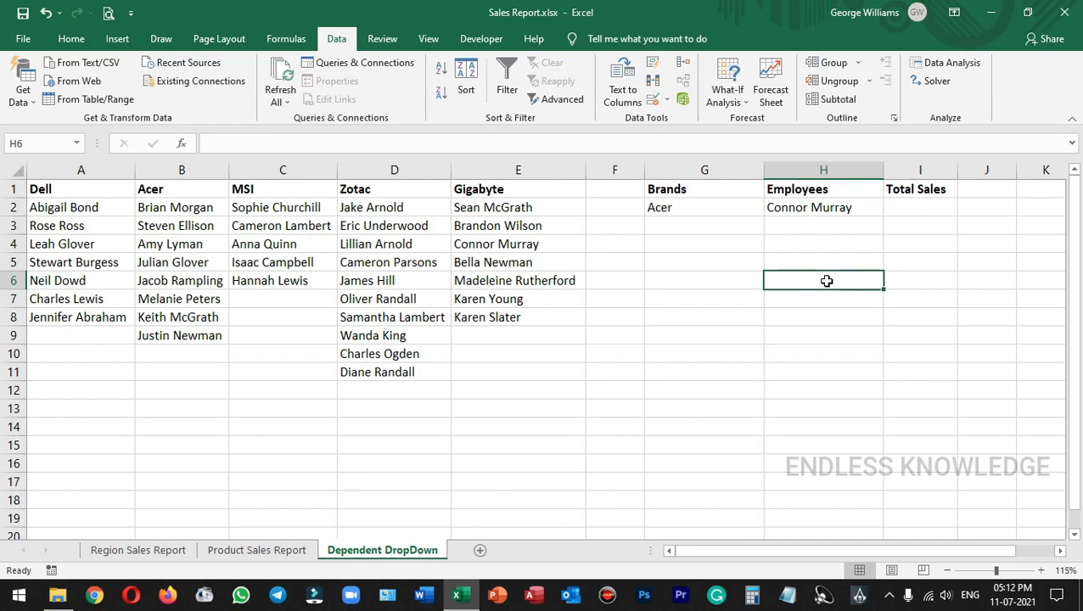
- Change the brand in cell G2 to Dell using its dropdown
click(744, 211)
click(803, 209)
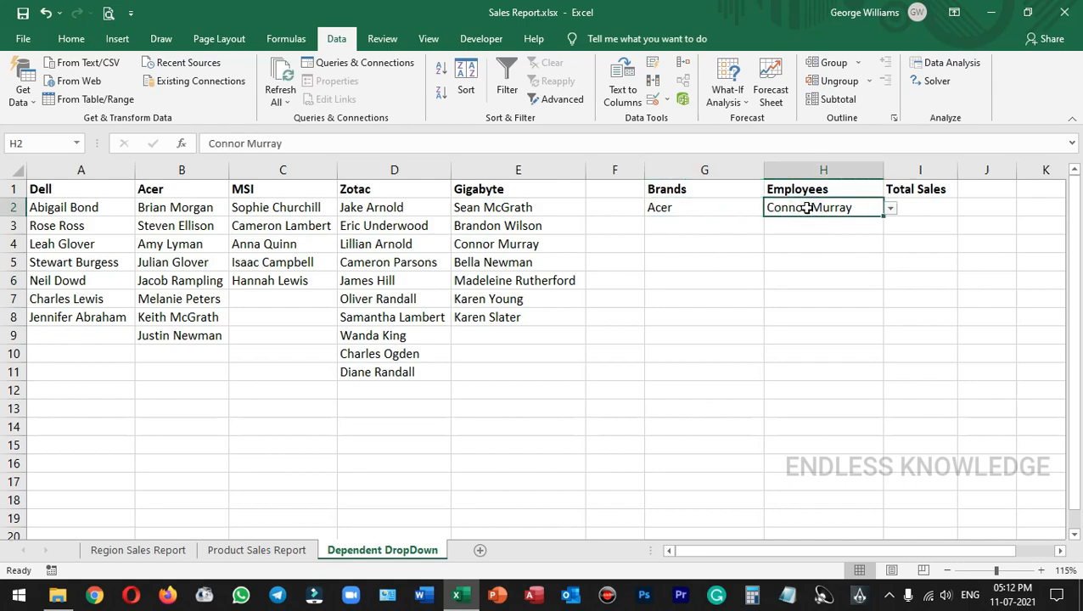
click(717, 208)
click(770, 208)
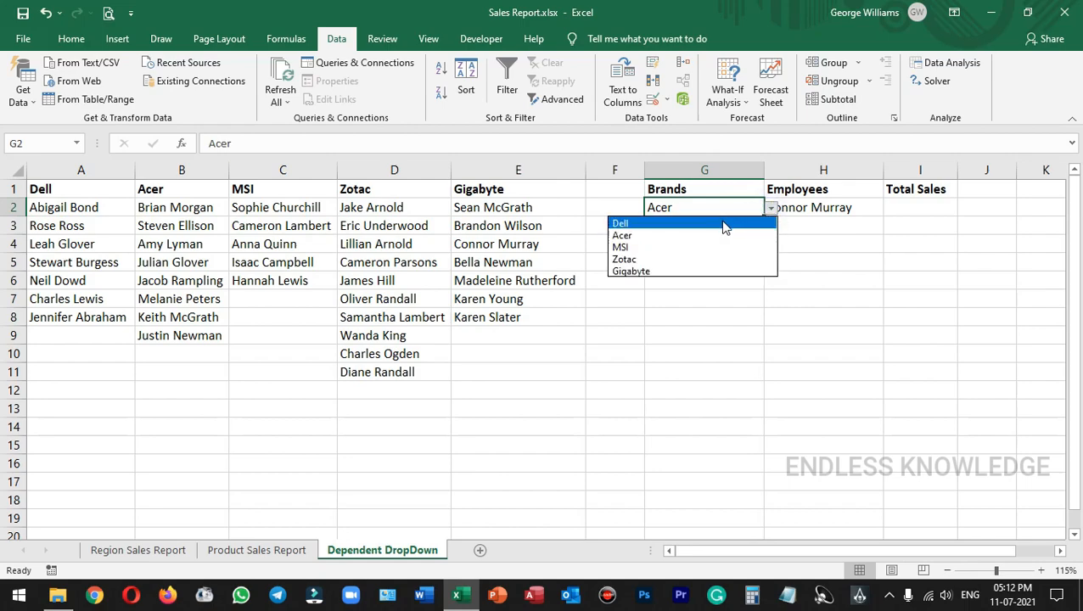
click(724, 224)
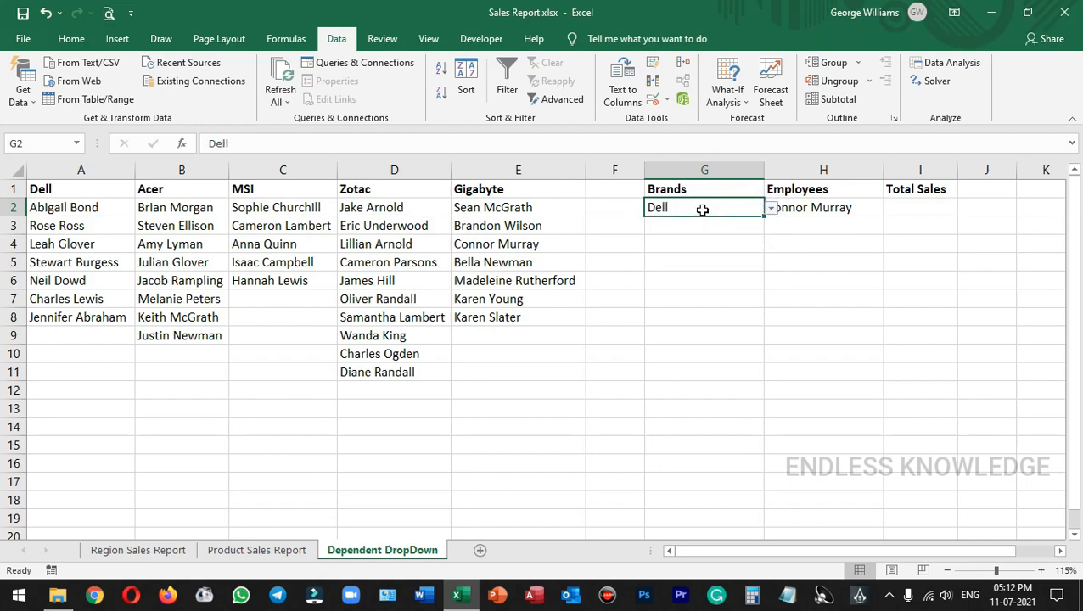
- Compare the Dell employees in A2:A8 with the names offered by the Employees dropdown in H2
drag(121, 207, 110, 317)
click(874, 208)
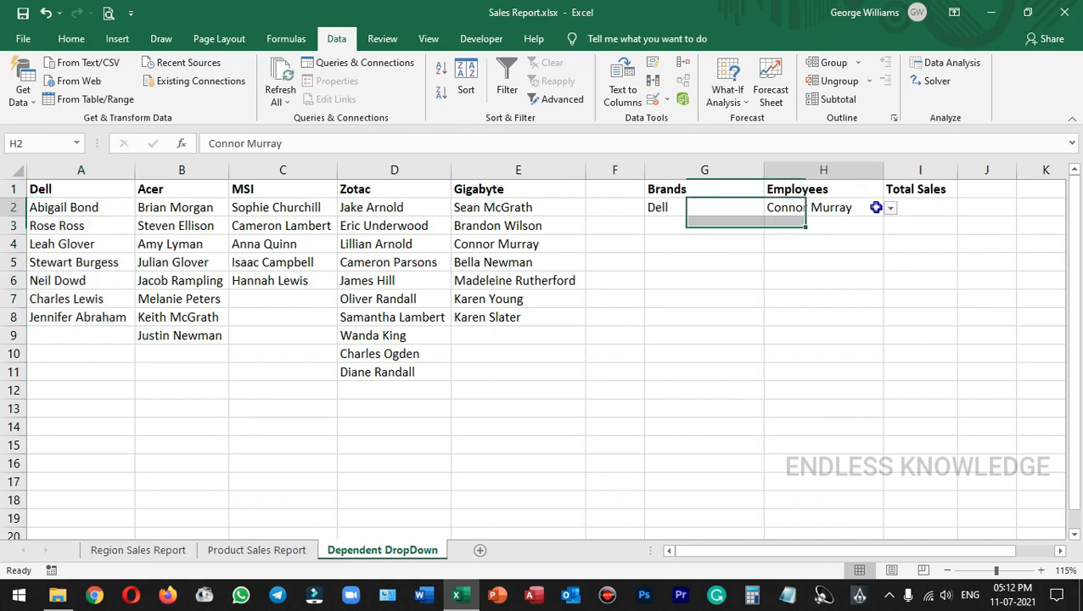
click(890, 209)
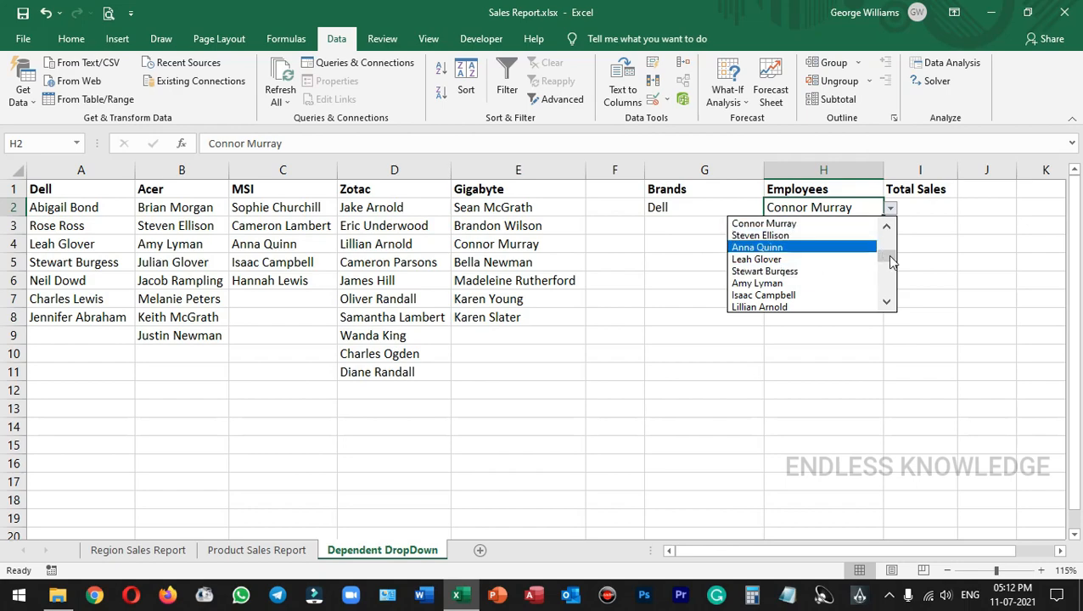
mouse_move(886, 254)
mouse_down()
mouse_move(888, 239)
mouse_move(886, 283)
mouse_move(888, 237)
mouse_up()
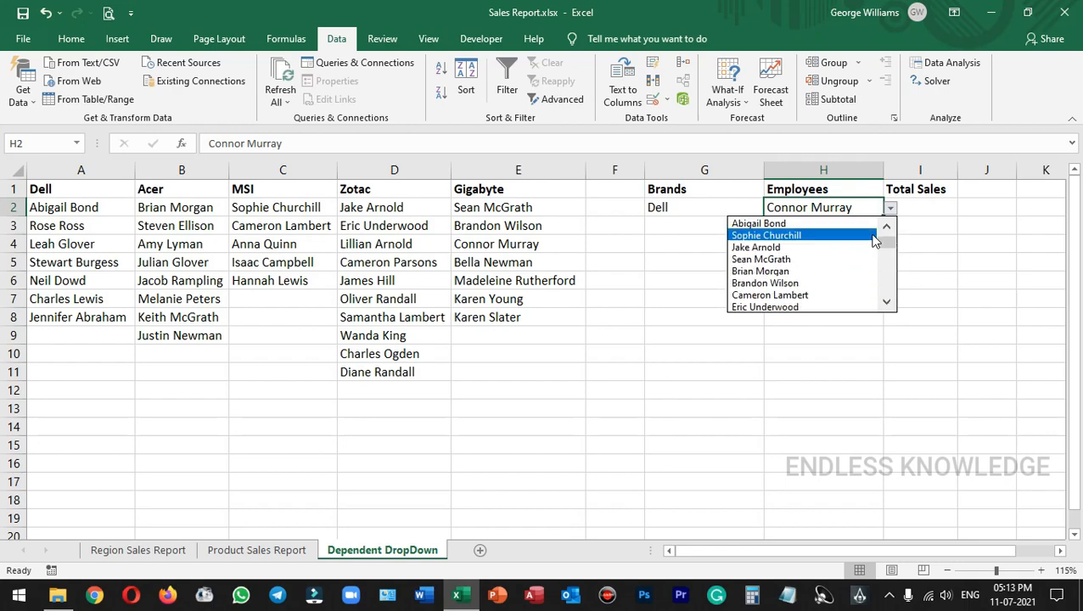
click(859, 208)
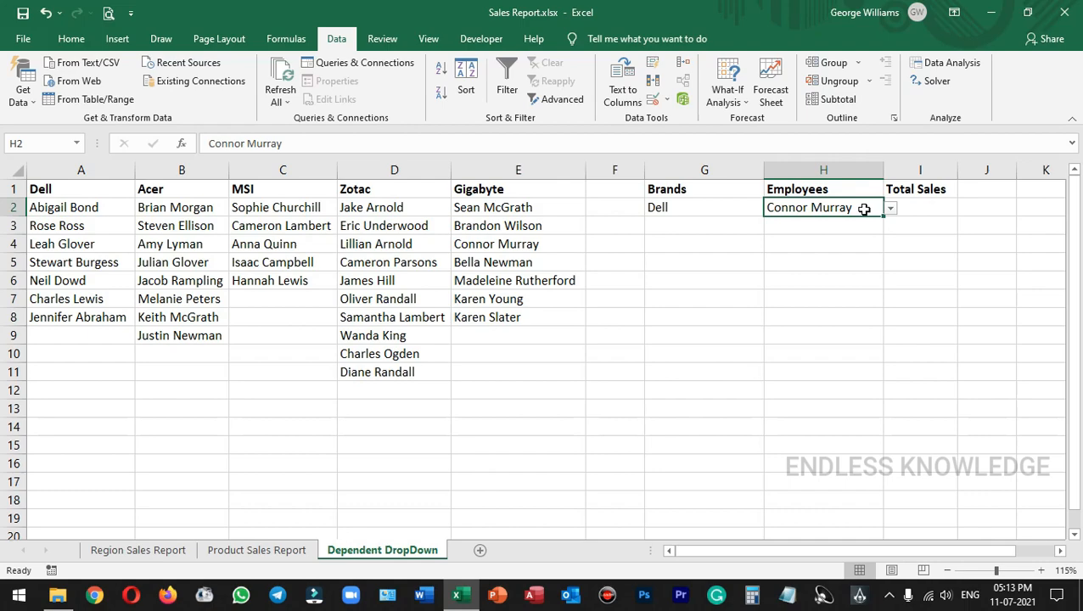
click(732, 207)
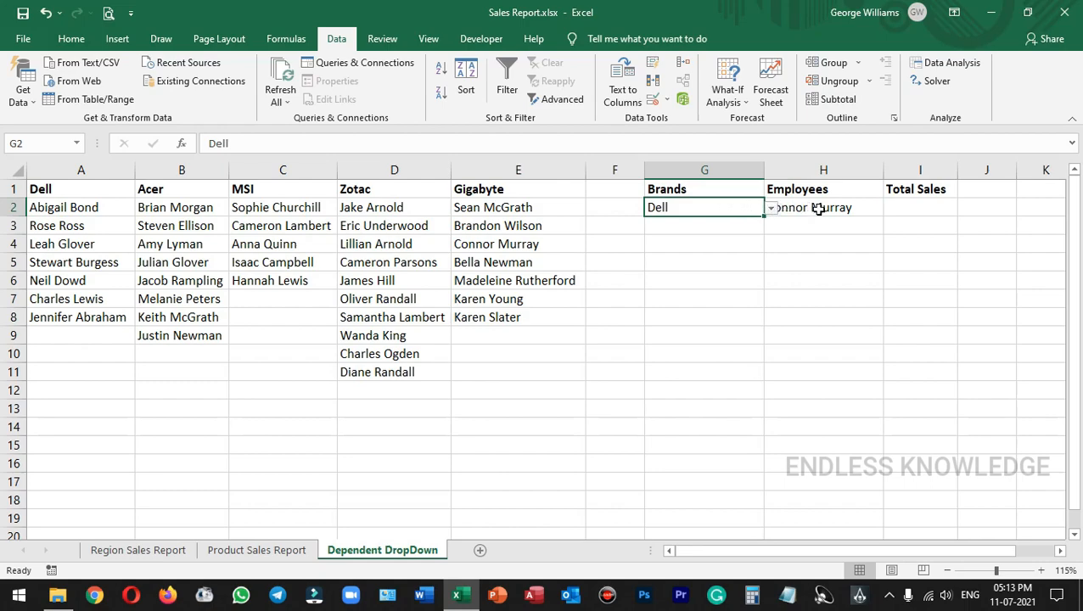
click(864, 208)
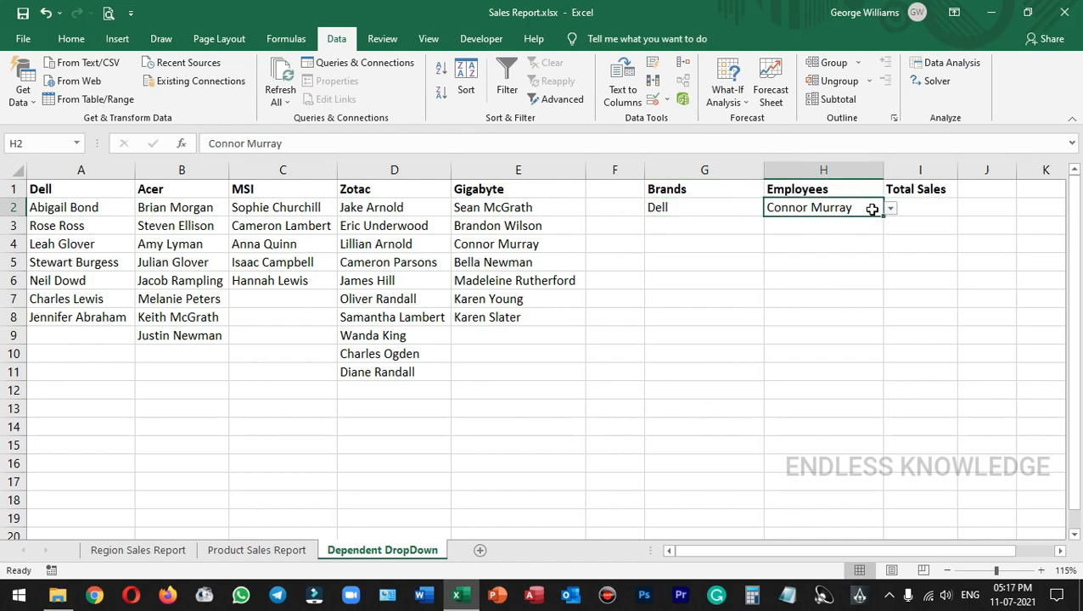
click(728, 207)
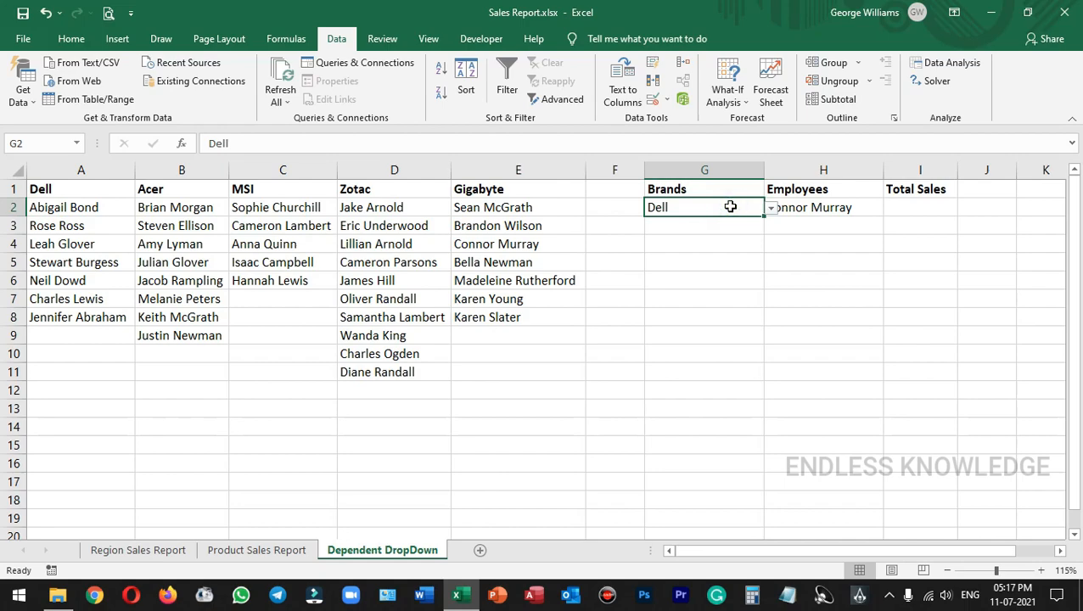
- Change the brand in cell G2 to Acer using its dropdown list
click(866, 207)
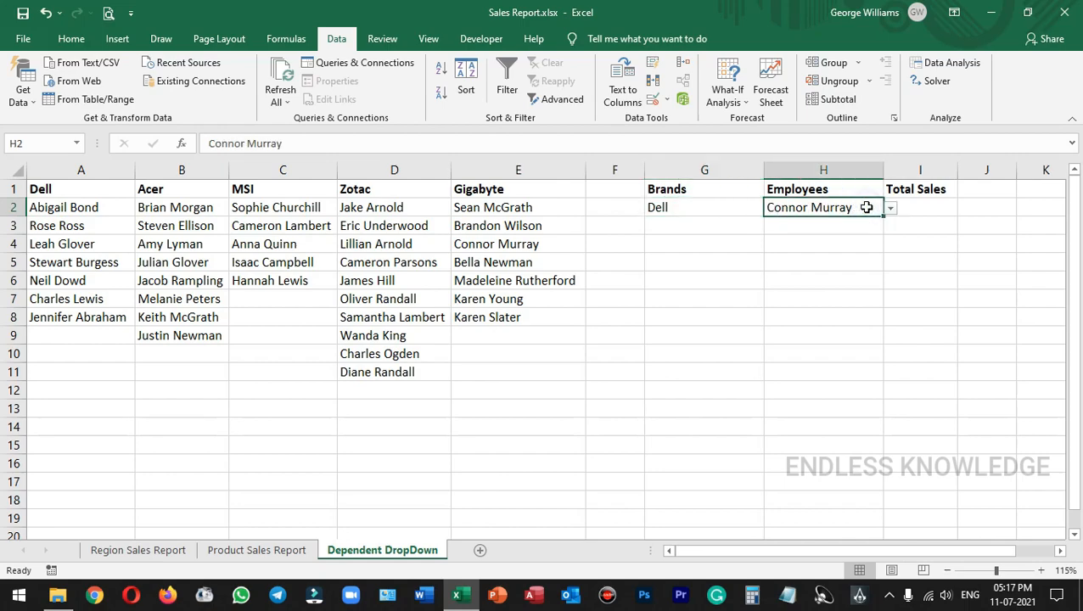
click(740, 209)
click(770, 209)
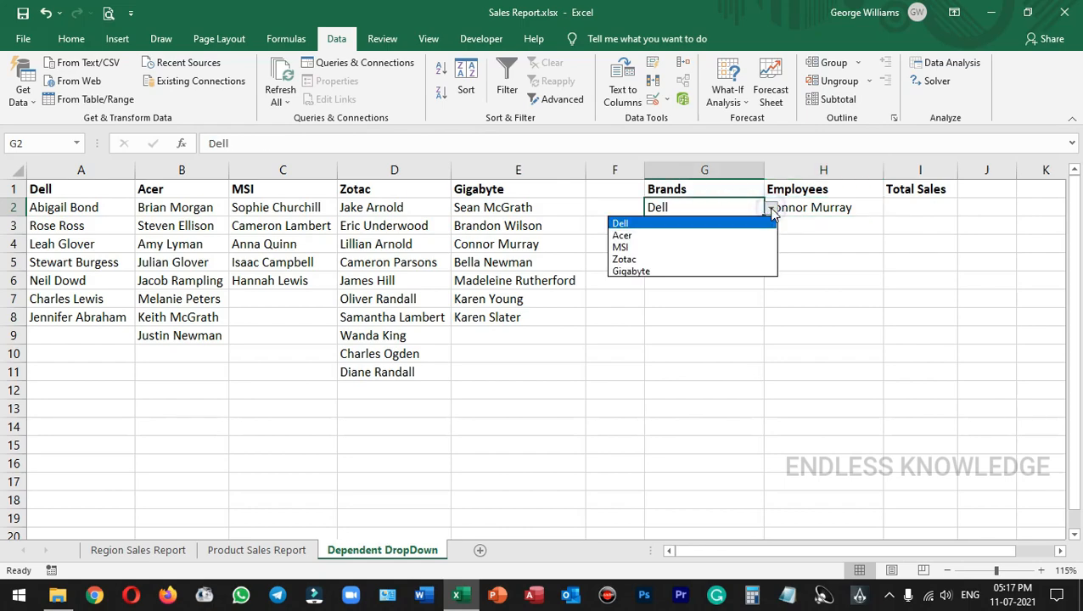
click(739, 235)
- Compare the names offered by the Employees dropdown in H2 with the brand columns in A1:E11, especially the Dell names in A2:A8
click(859, 210)
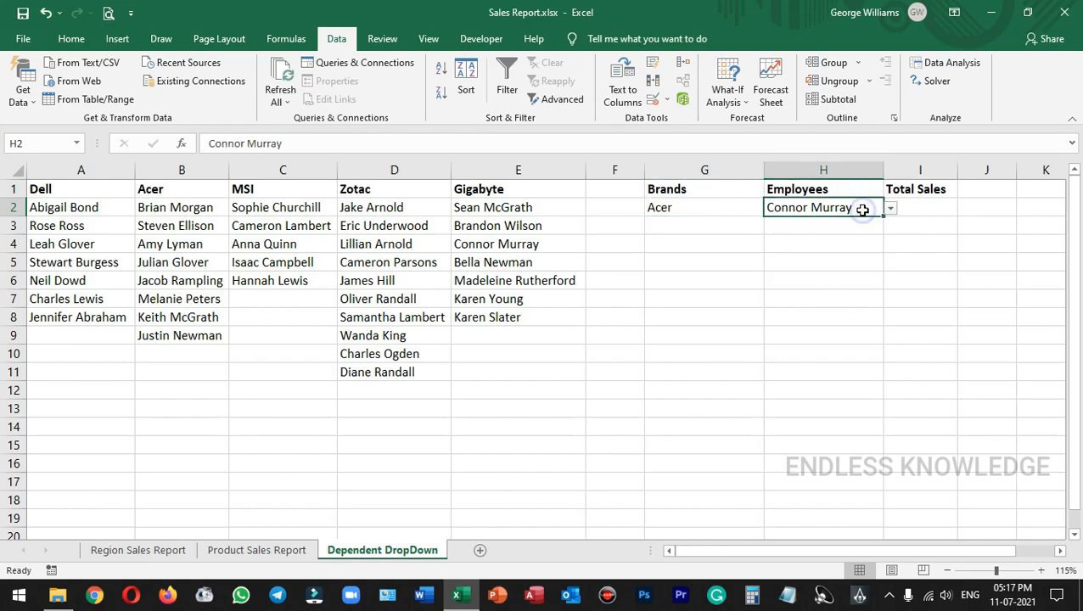
click(891, 209)
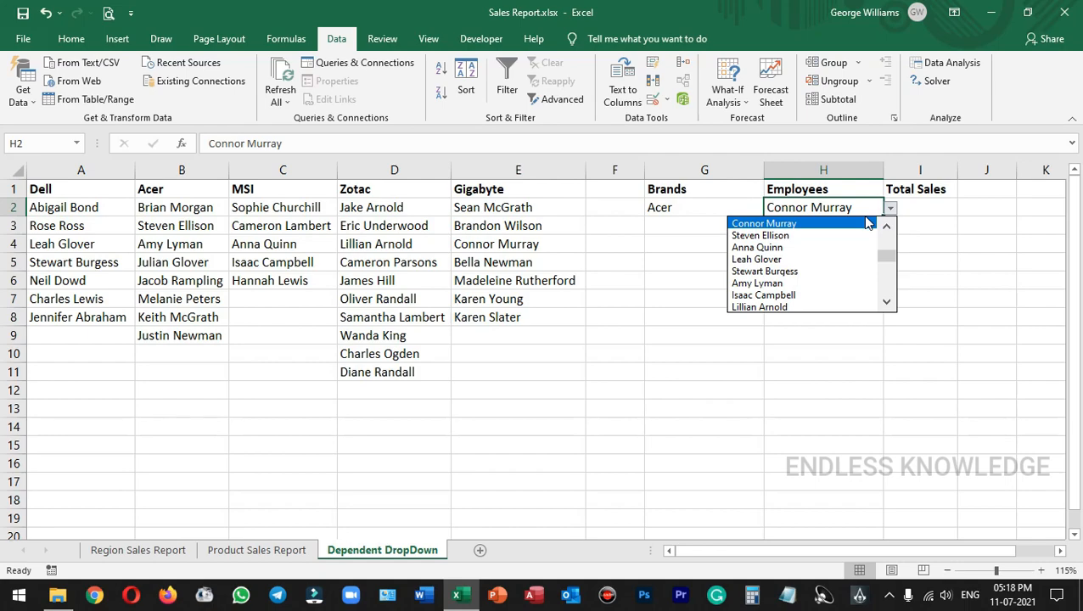
click(825, 324)
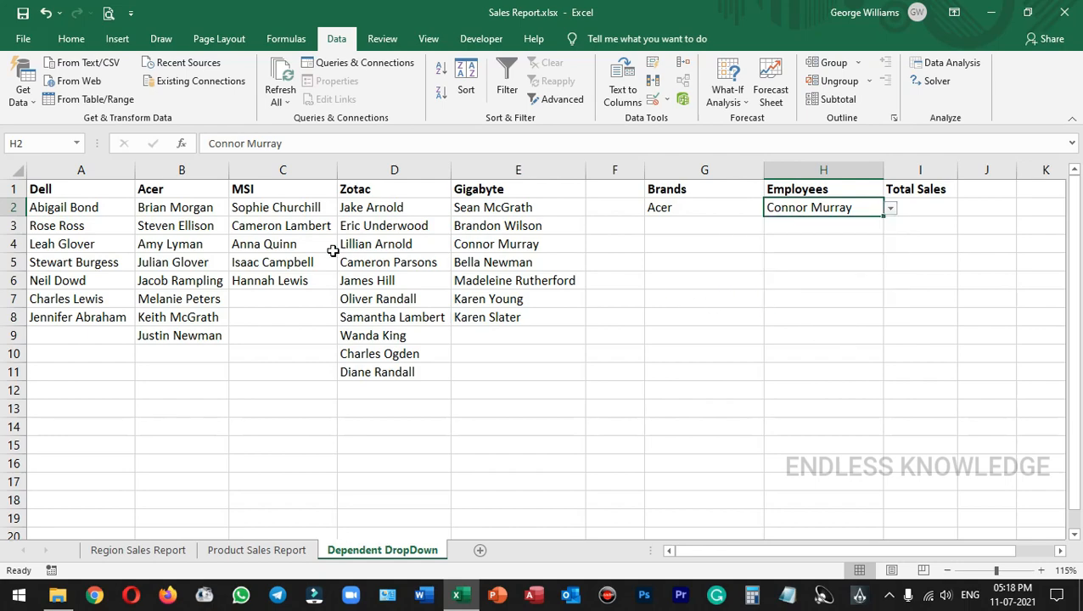
drag(44, 212, 106, 219)
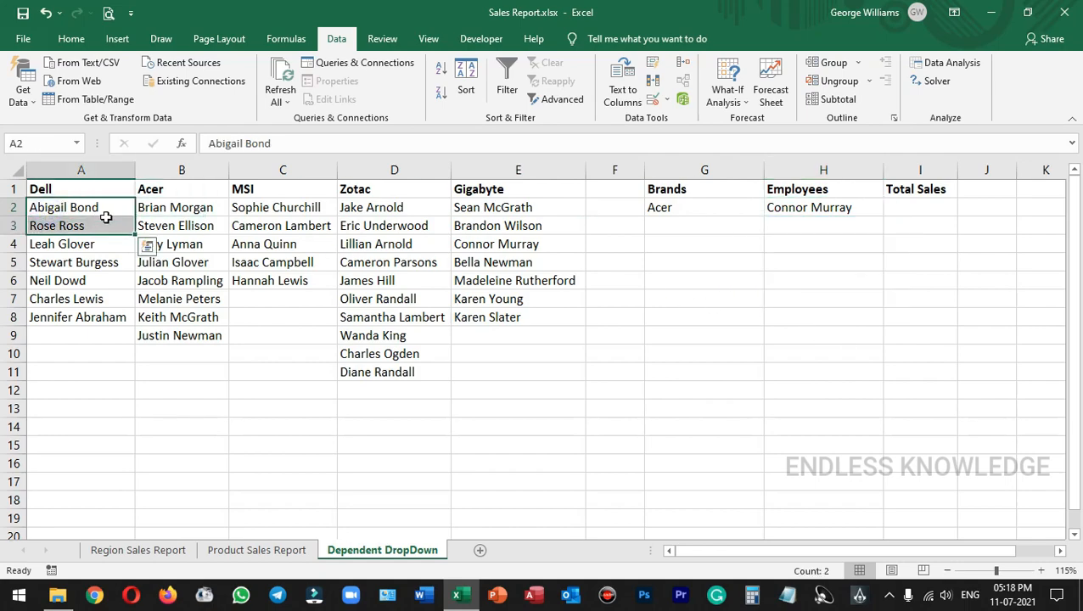
drag(72, 186, 504, 361)
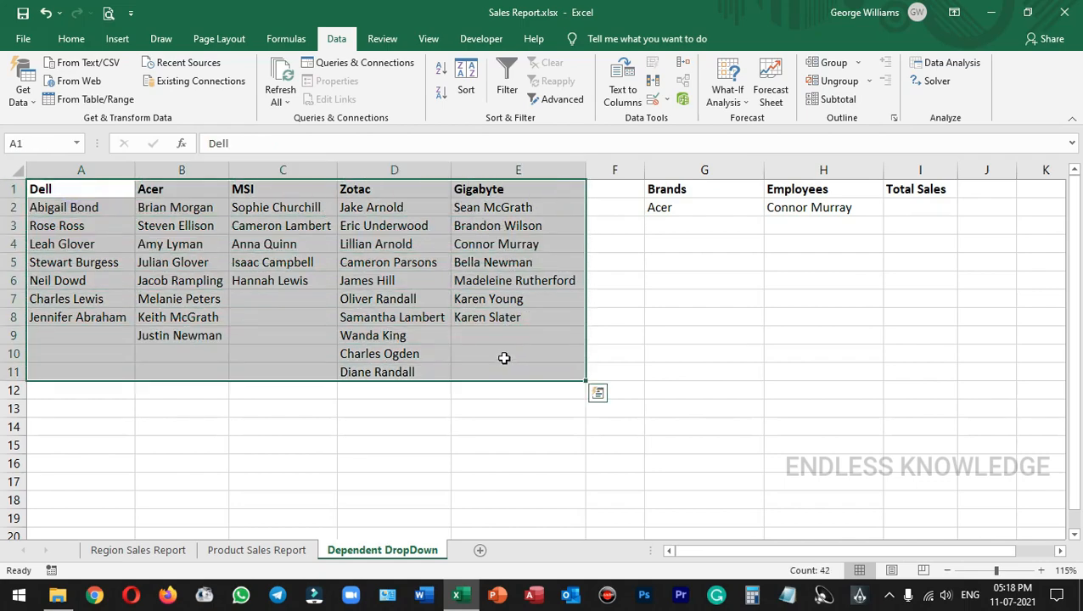
drag(98, 209, 102, 307)
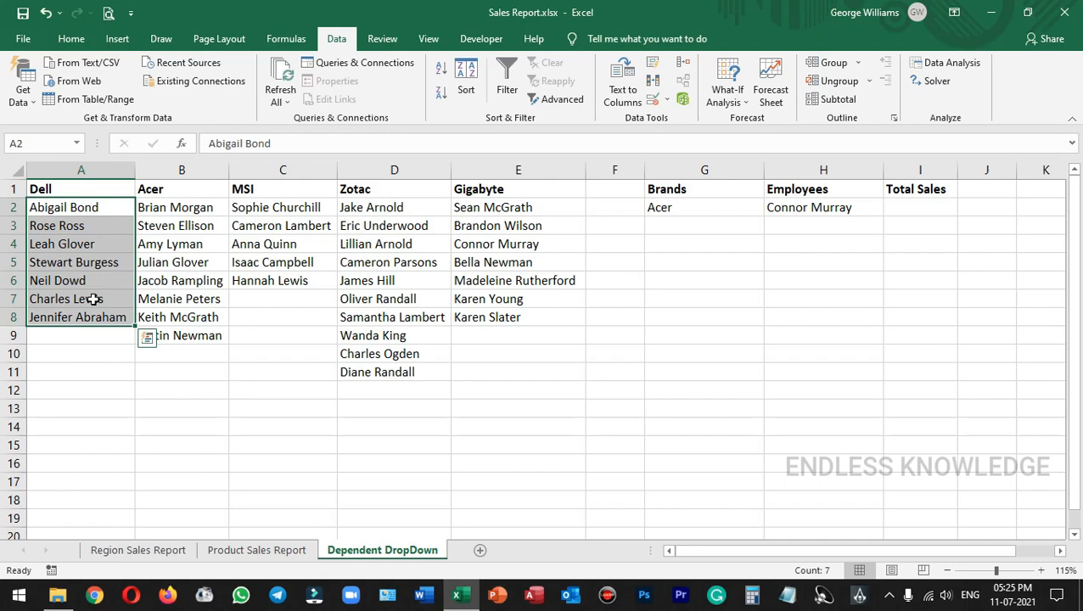
drag(103, 208, 91, 314)
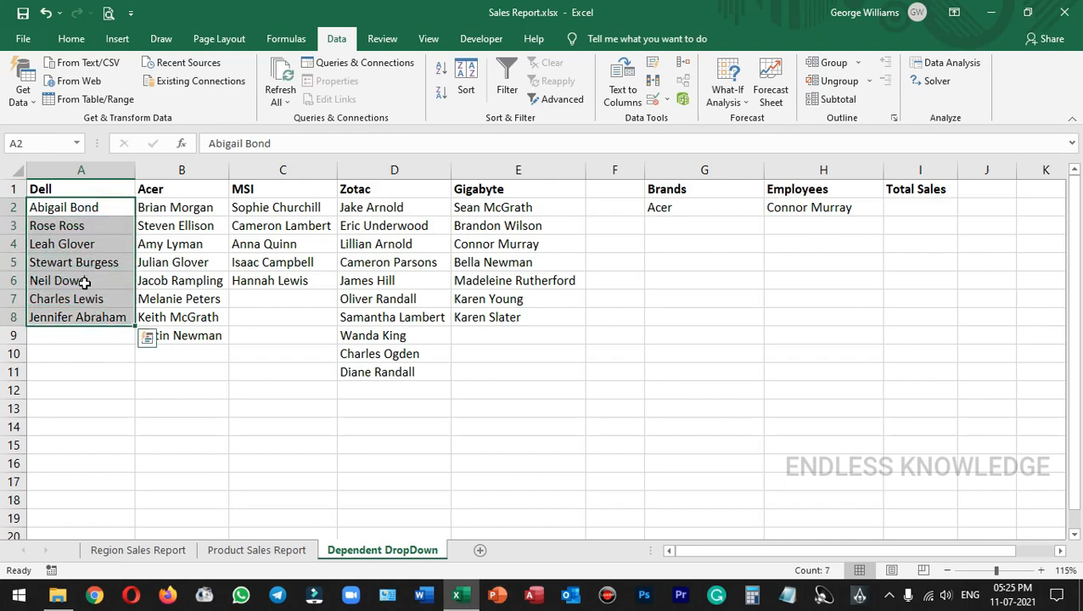
- Define a workbook-scoped name Dell that refers to ='Dependent DropDown'!$A$2:$A$8
click(82, 192)
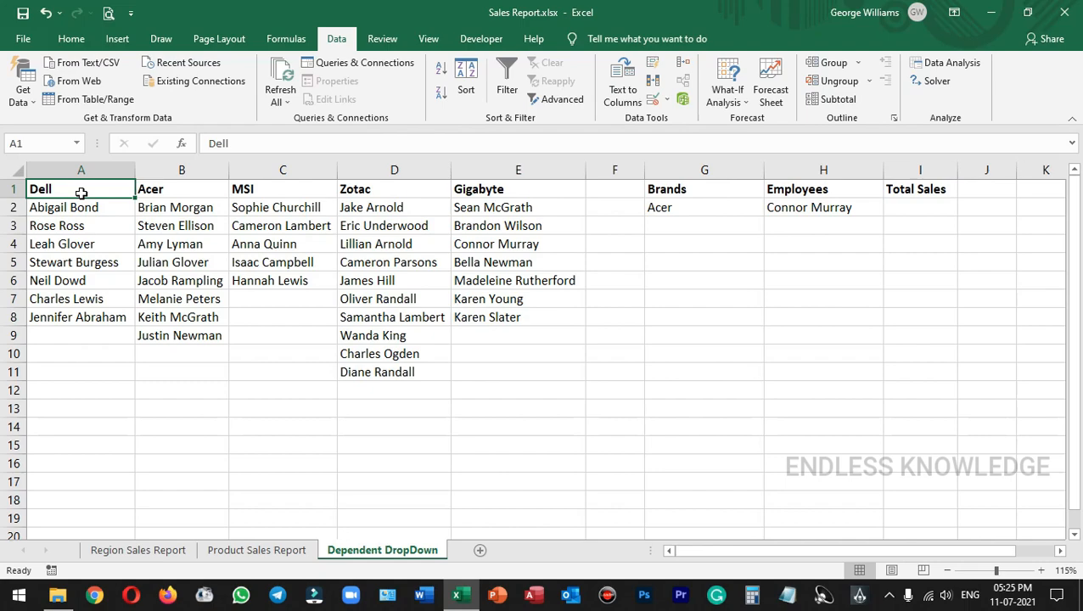
click(286, 38)
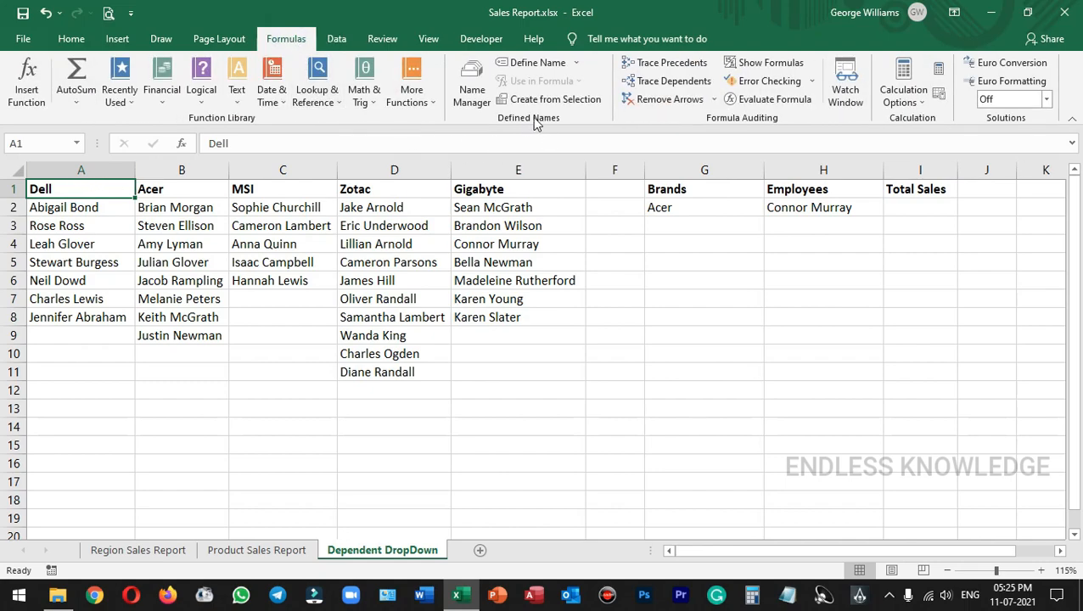
click(548, 68)
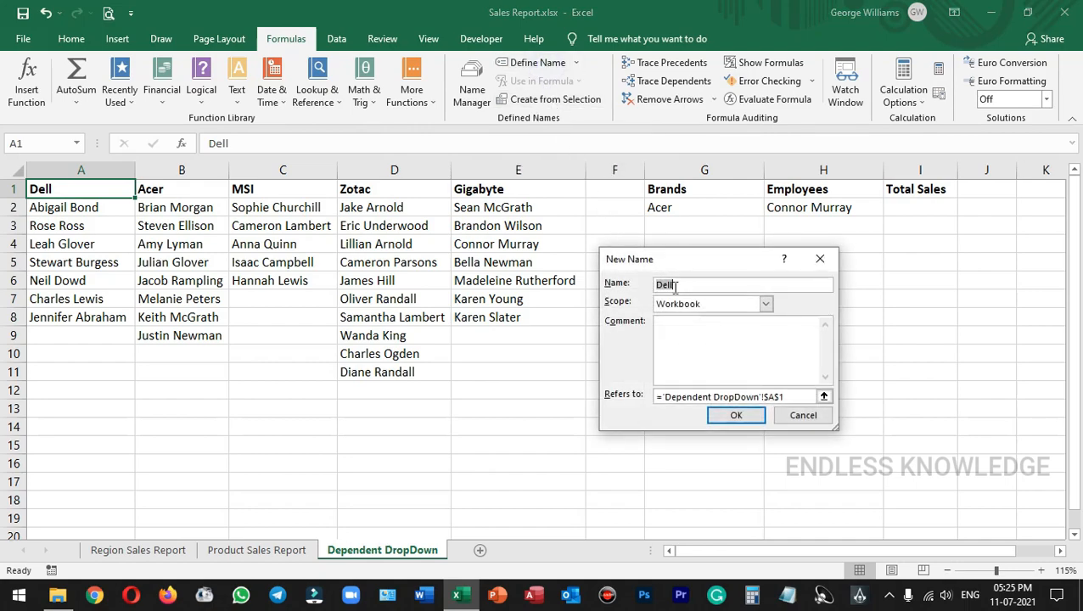
drag(684, 284, 654, 285)
click(689, 284)
drag(696, 285, 643, 286)
text(D)
click(795, 397)
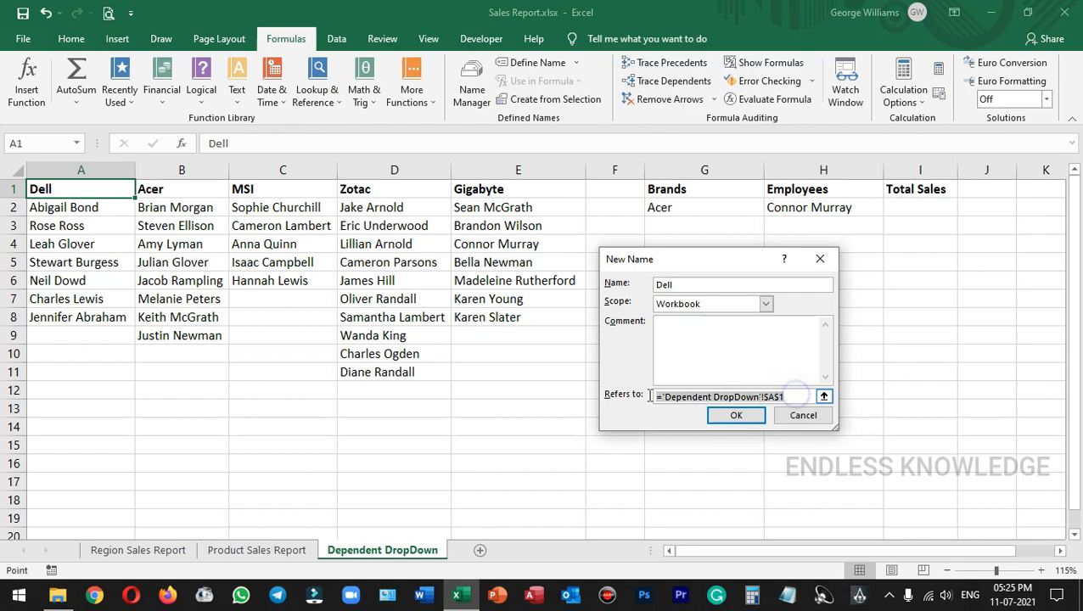
click(112, 214)
drag(112, 213, 107, 311)
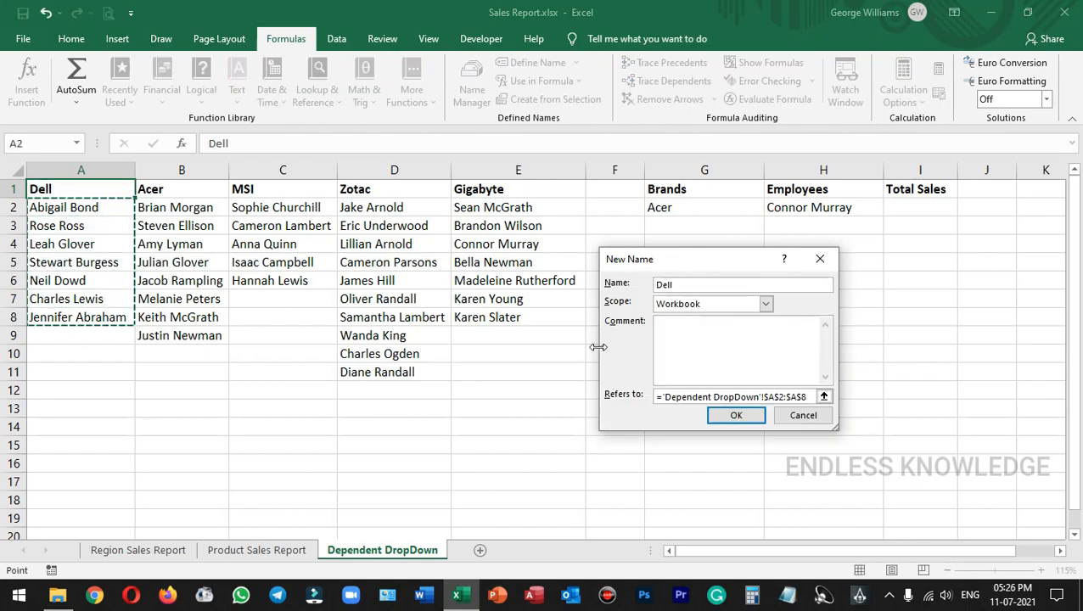
click(737, 416)
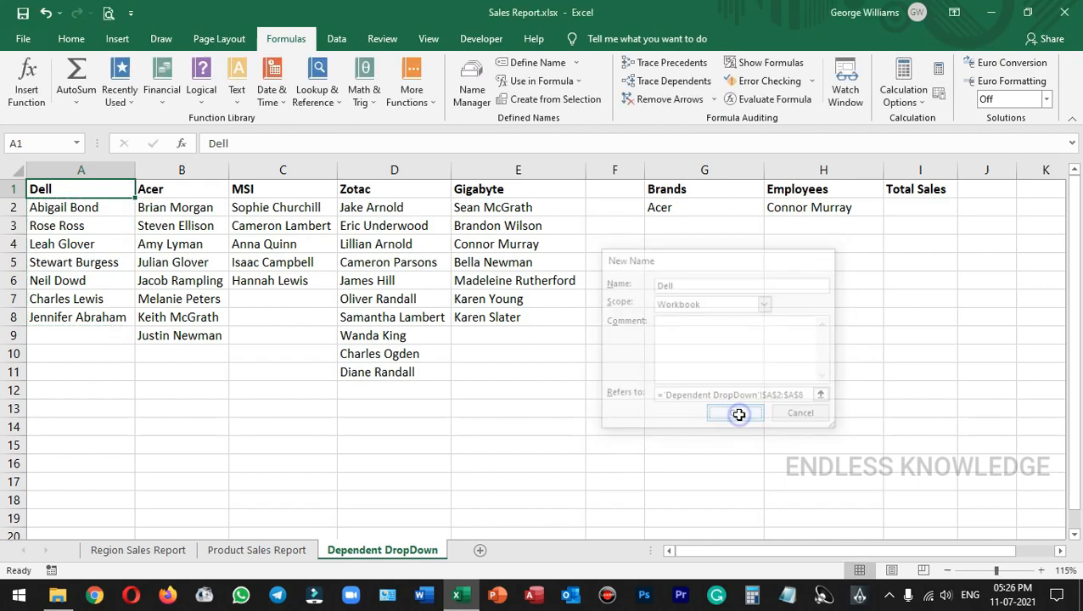
- Review the defined name Dell and its cell reference in the Name Manager
click(473, 104)
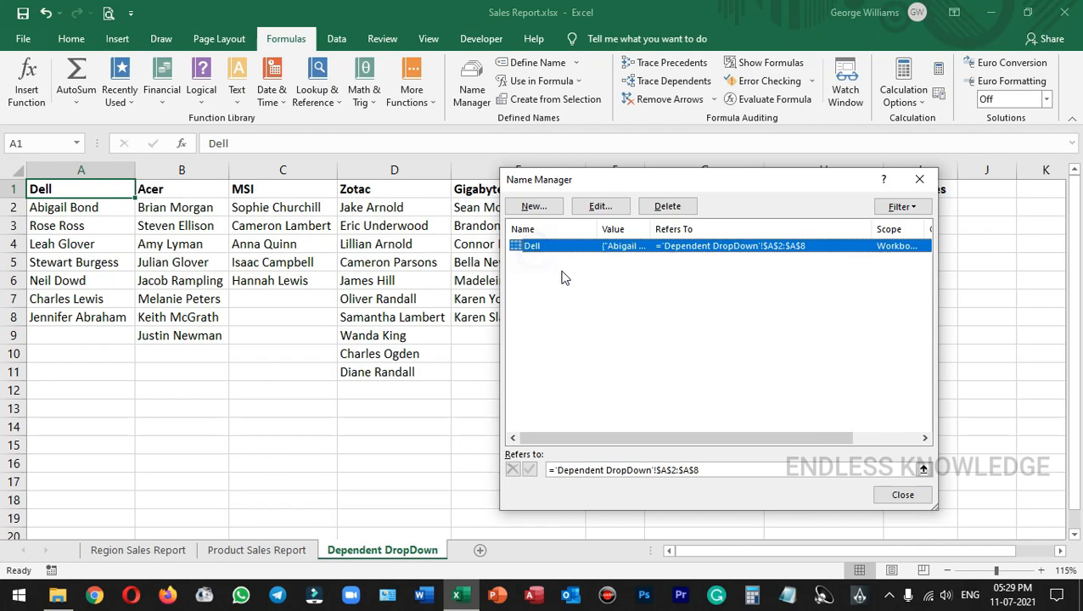
click(704, 471)
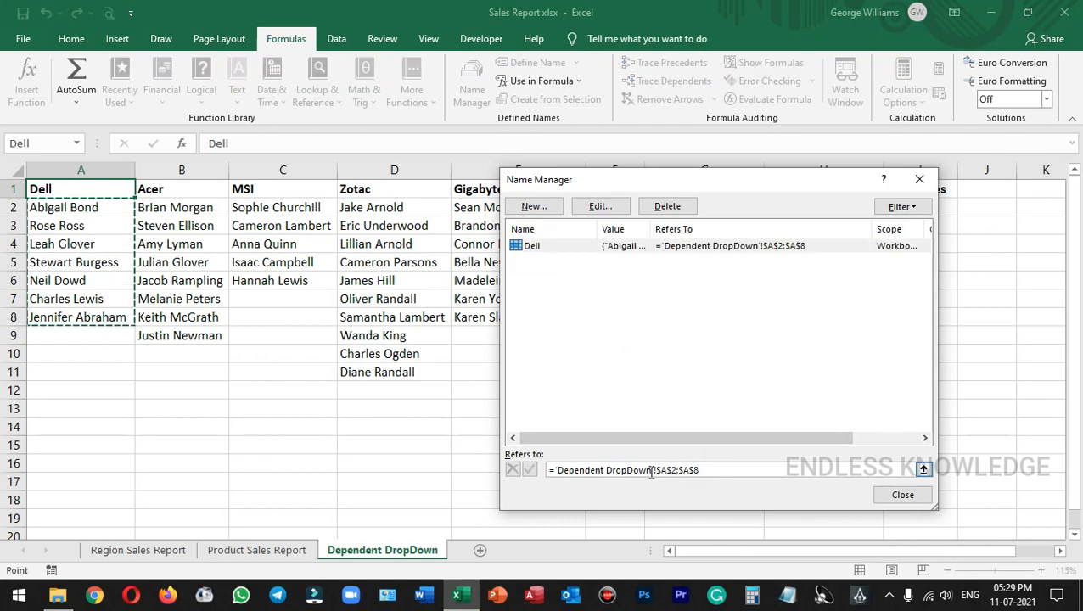
click(891, 496)
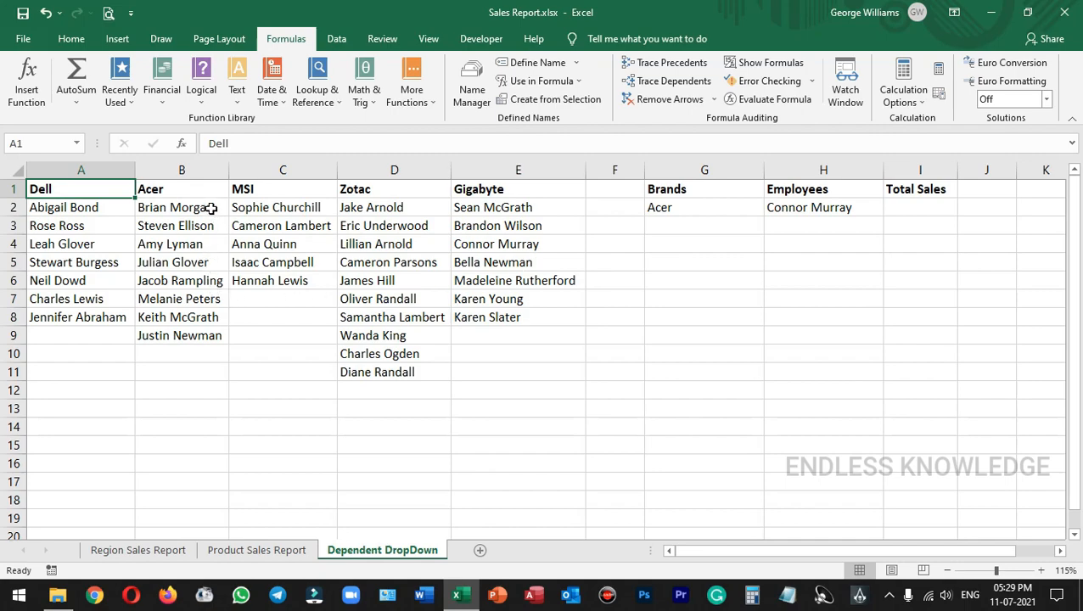
- Name the employee range B2:B9 Acer and check its reference among the workbook's defined names
drag(211, 208, 198, 330)
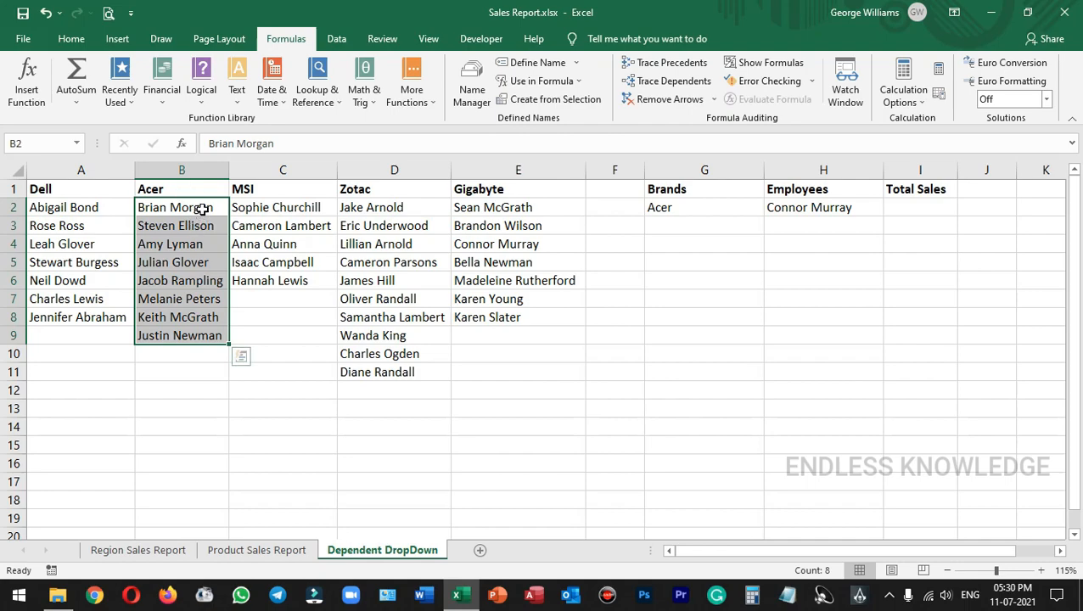
drag(202, 207, 190, 335)
click(40, 144)
text(Acer)
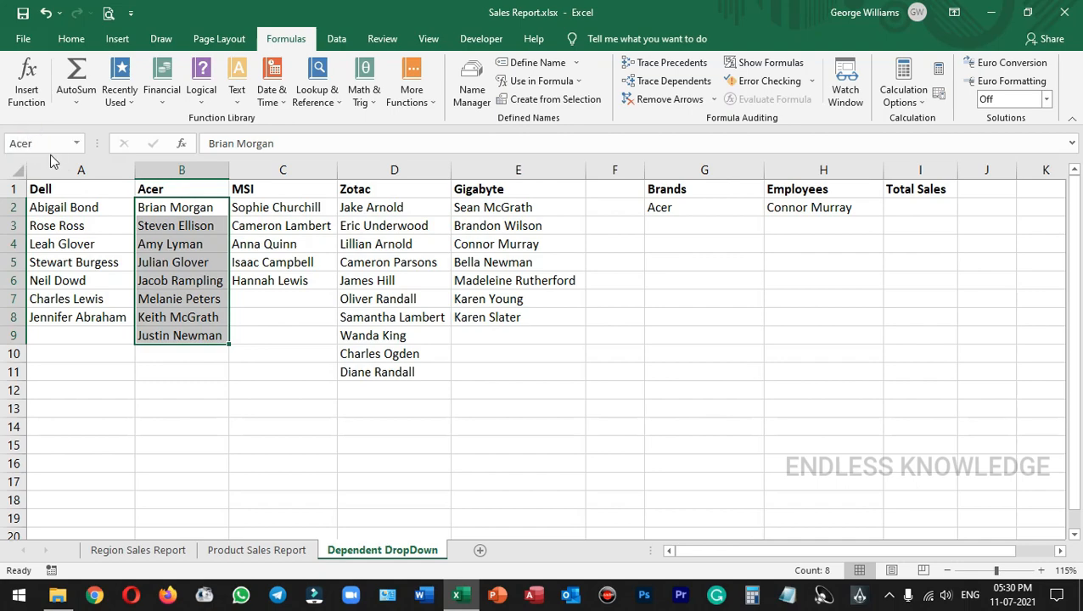
click(478, 85)
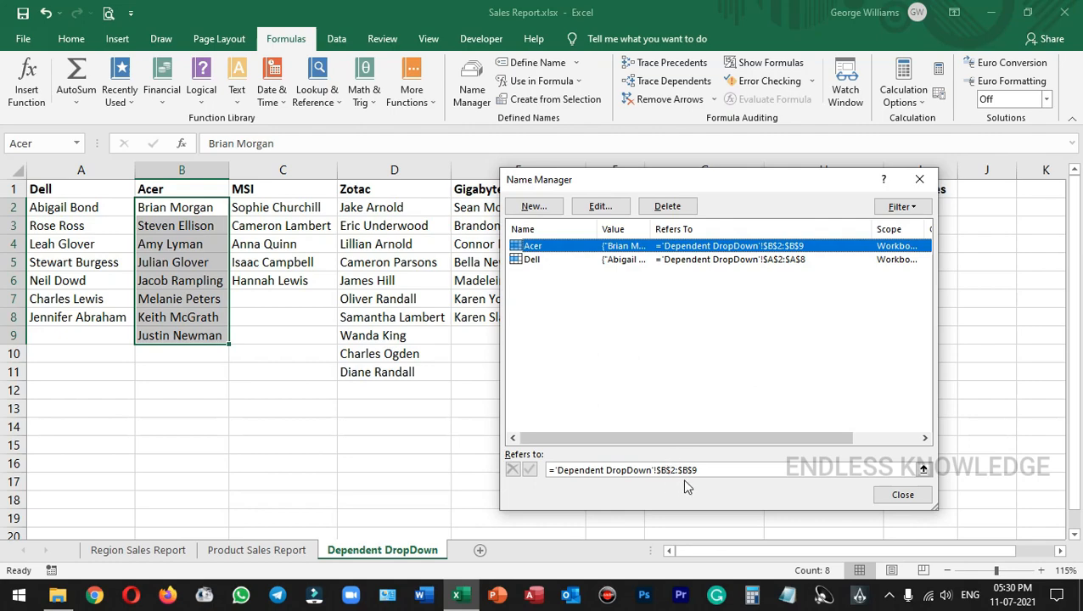
click(902, 494)
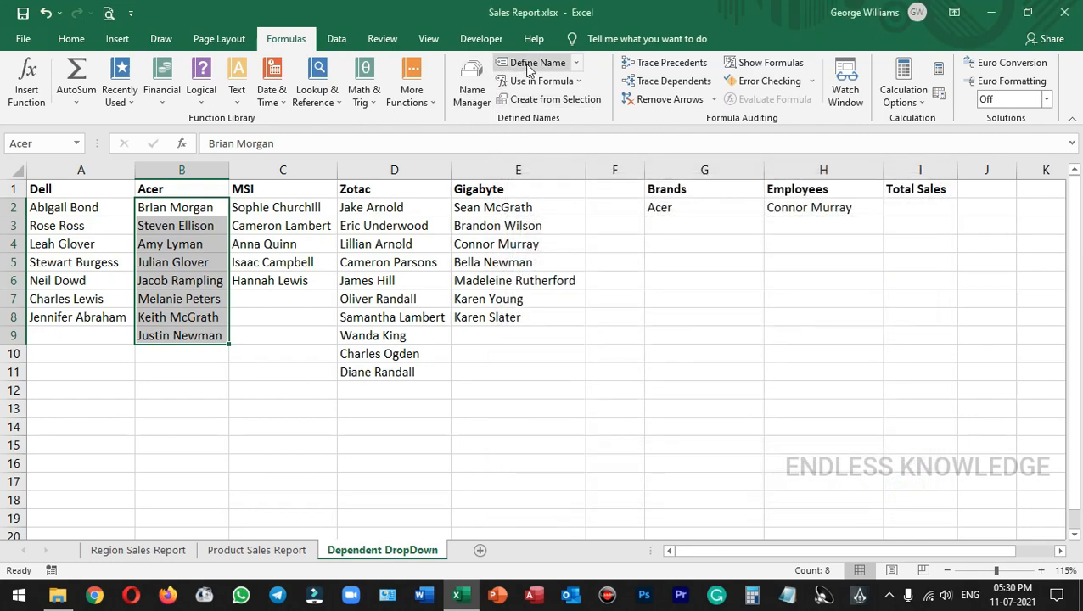
- Name the employee range C2:C6 MSI
click(322, 387)
click(310, 207)
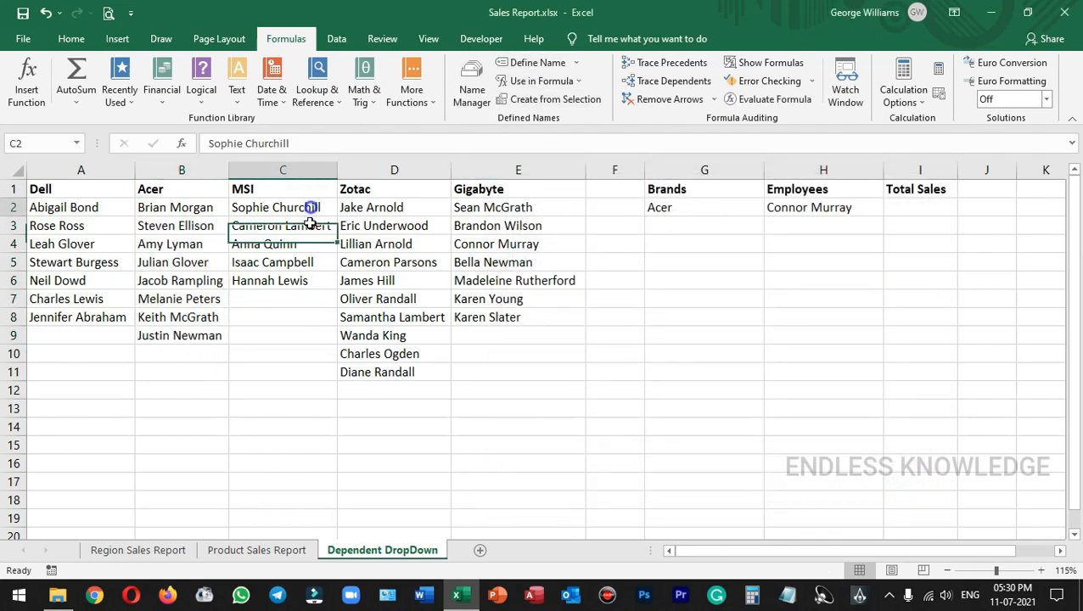
drag(310, 223, 293, 283)
click(39, 143)
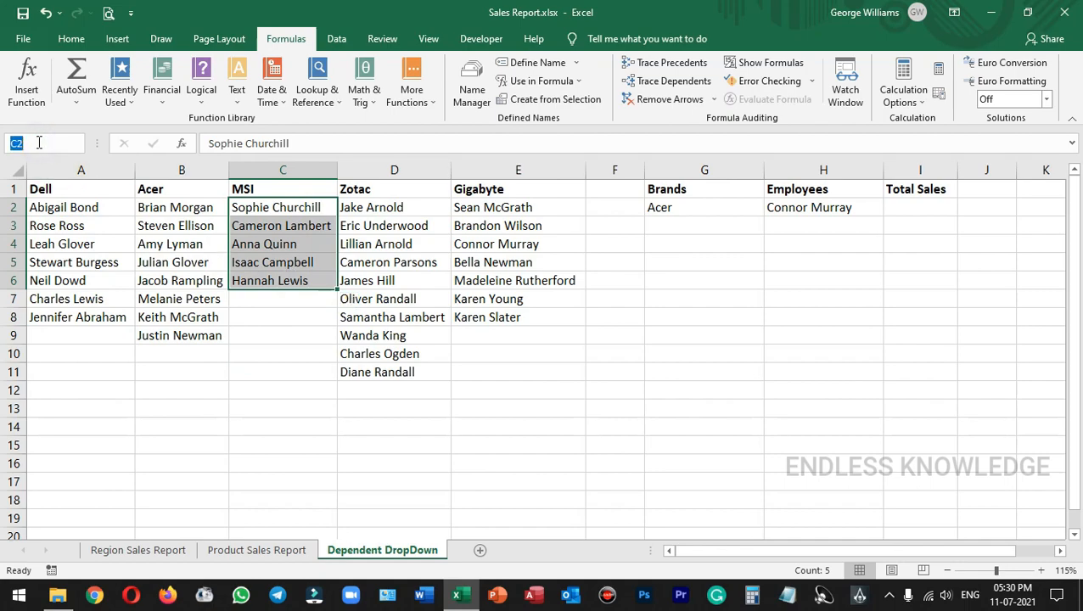
text(MSI)
key(Return)
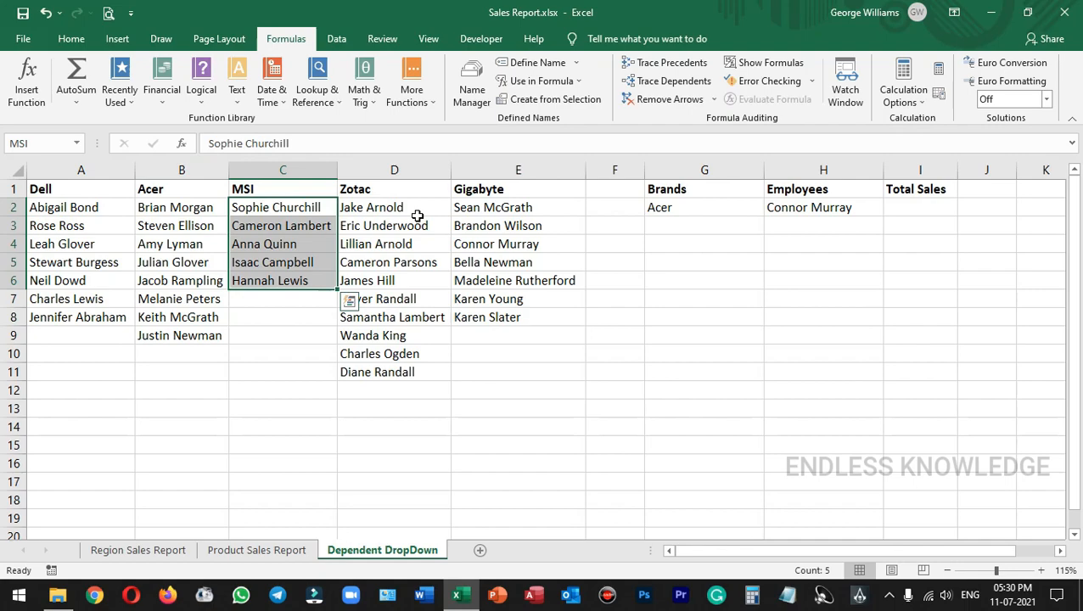
- Name the employee range D2:D11 zotac
drag(416, 208, 416, 363)
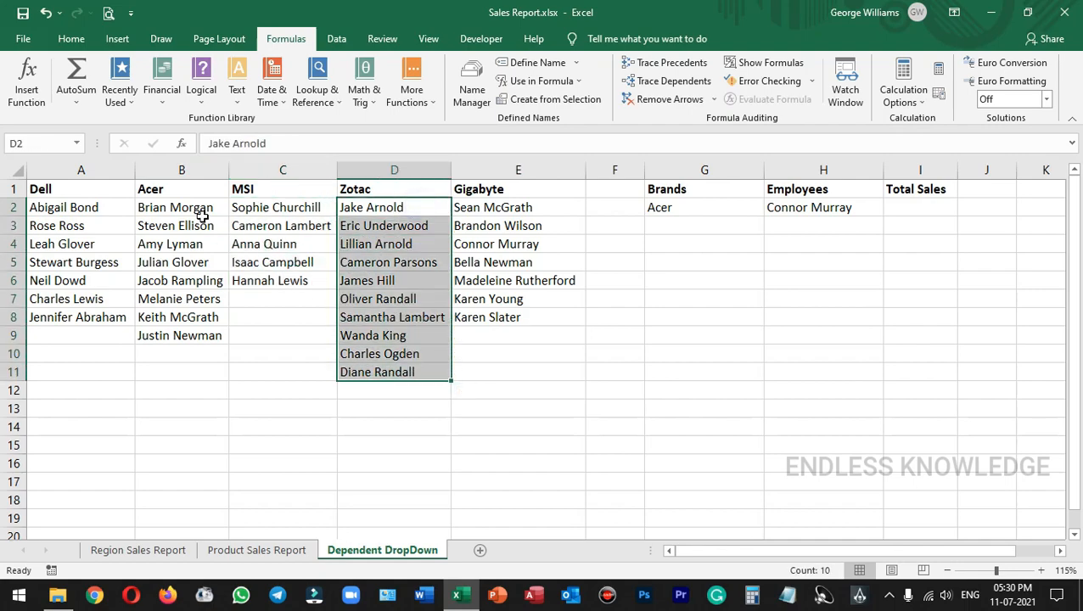
click(53, 144)
text(zotac)
key(Return)
- Name the employee range E2:E8 gigabyte
click(524, 209)
drag(525, 219, 524, 314)
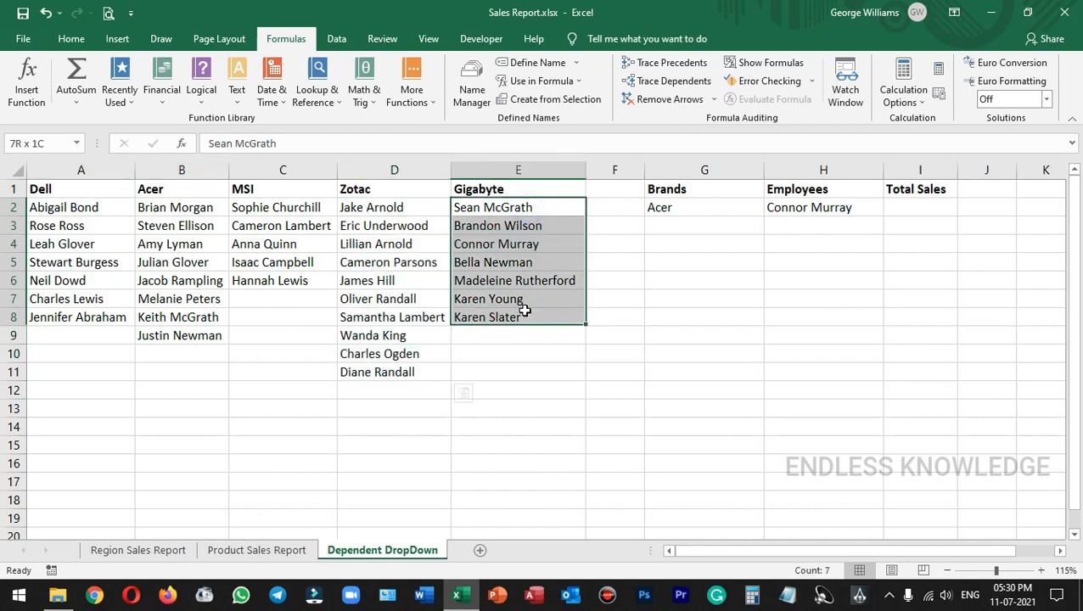
click(12, 144)
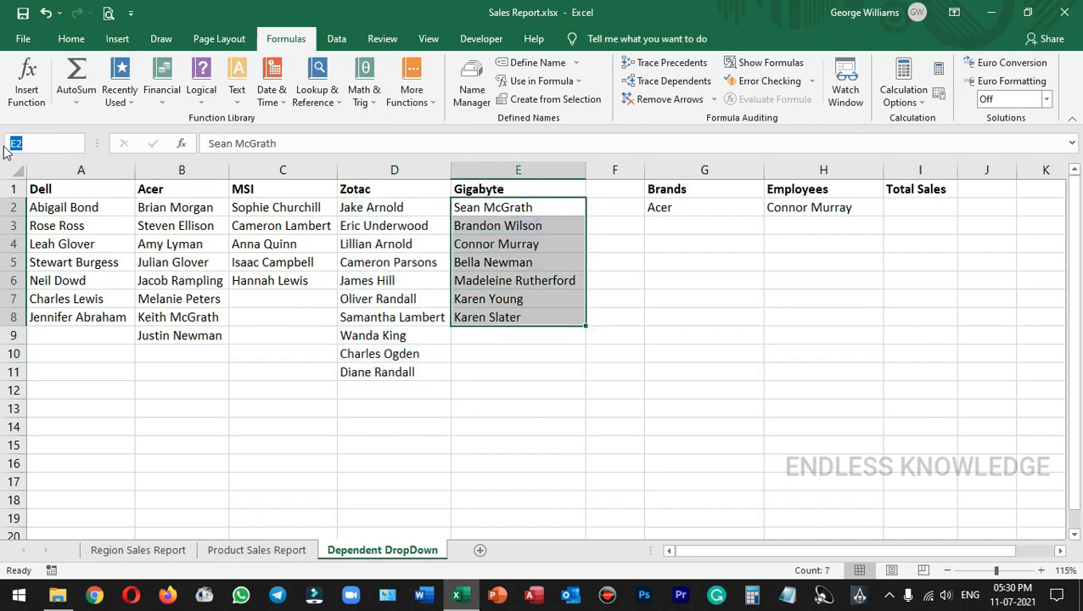
text(gigabyte)
key(Return)
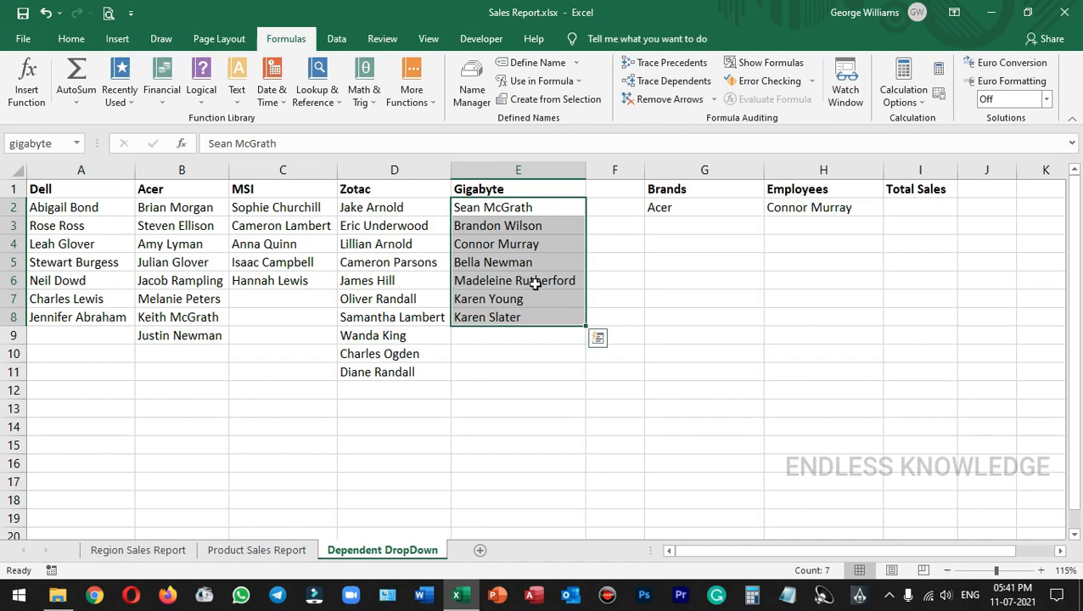
drag(408, 207, 399, 354)
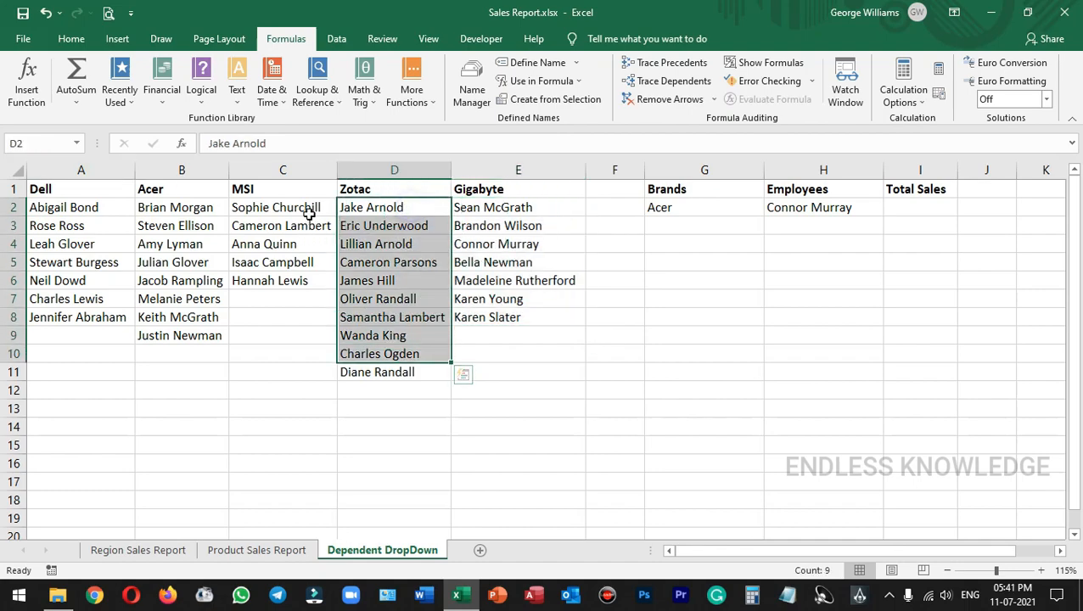
drag(309, 210, 313, 296)
- Evaluate INDIRECT of the brand cell G2 within blank cell G10 to preview the returned array, leaving G10 empty
click(703, 349)
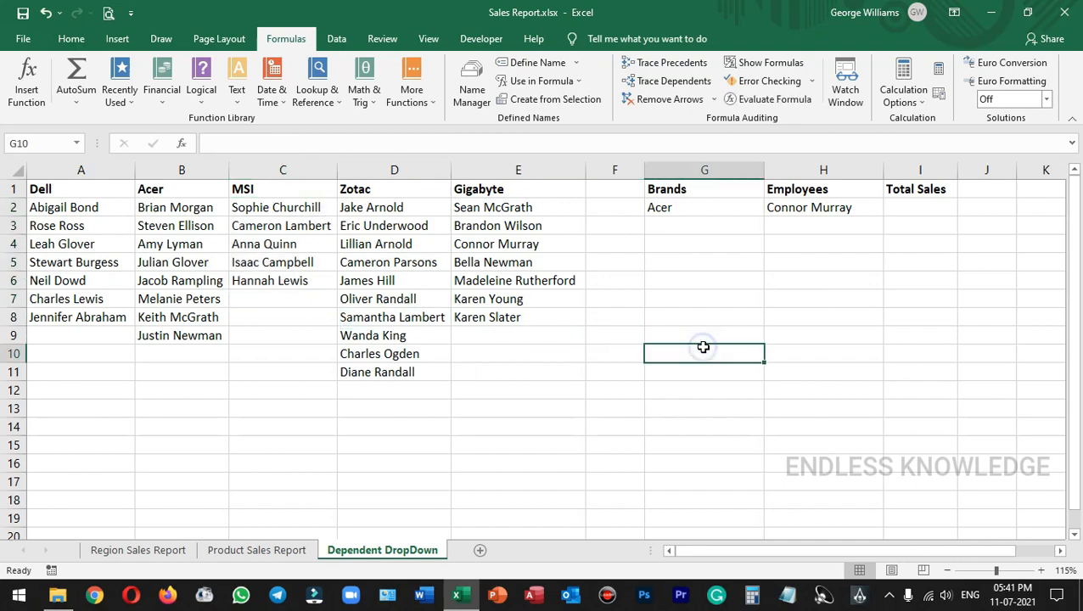
text(=indi)
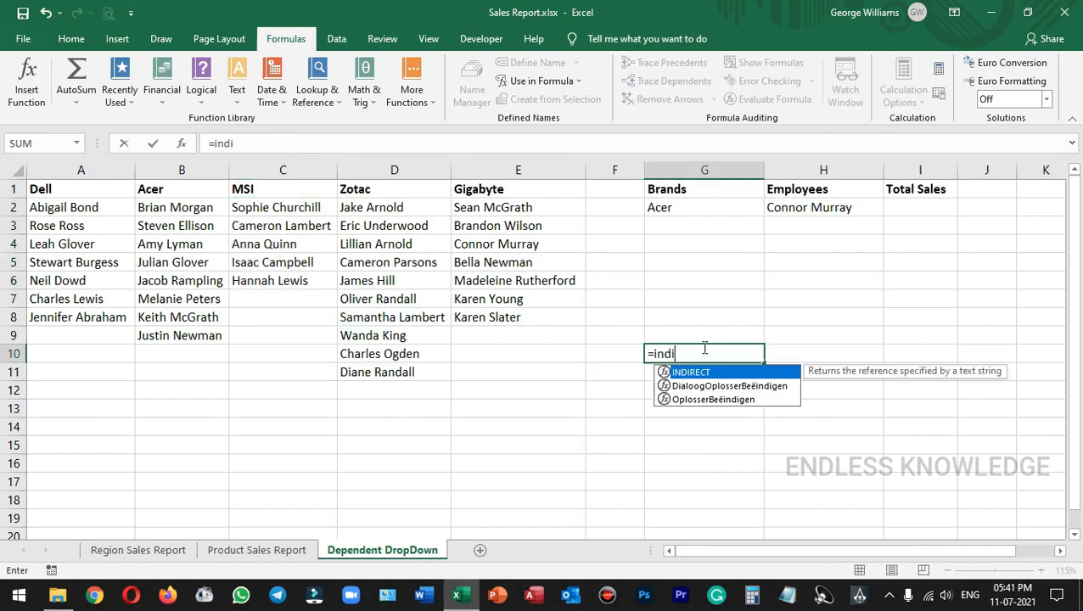
key(Tab)
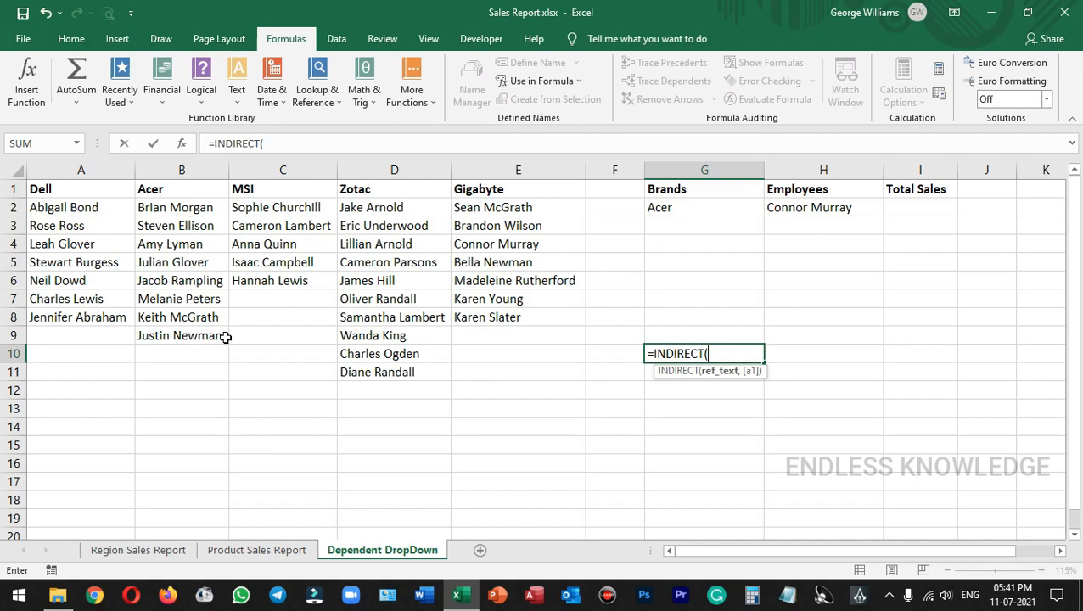
click(690, 206)
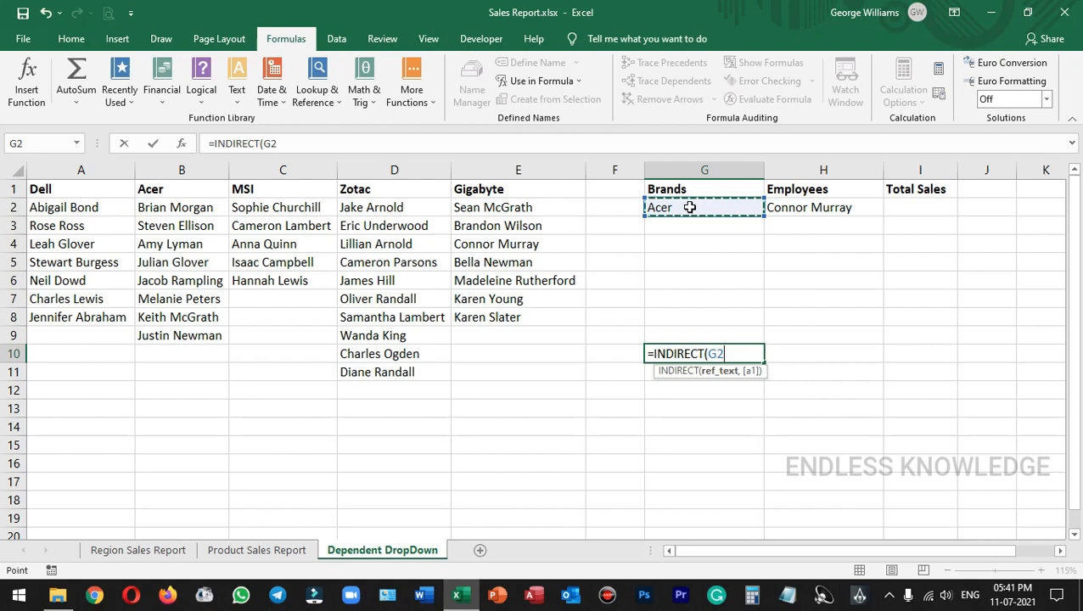
key(F9)
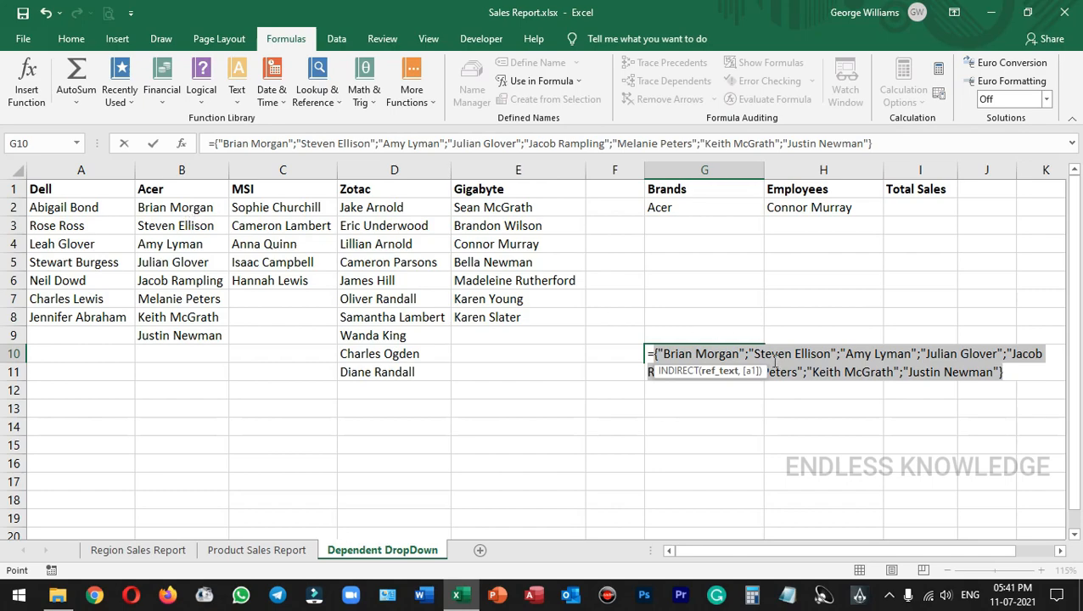
key(Escape)
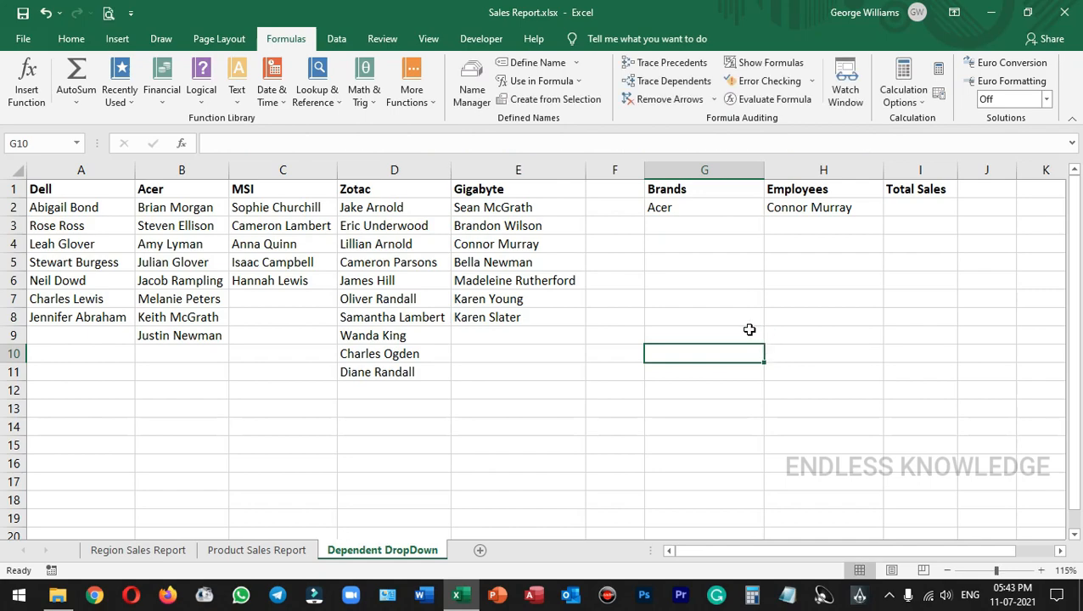
- Remove the existing data validation from the Employees cell H2 and delete the cell's content
click(858, 208)
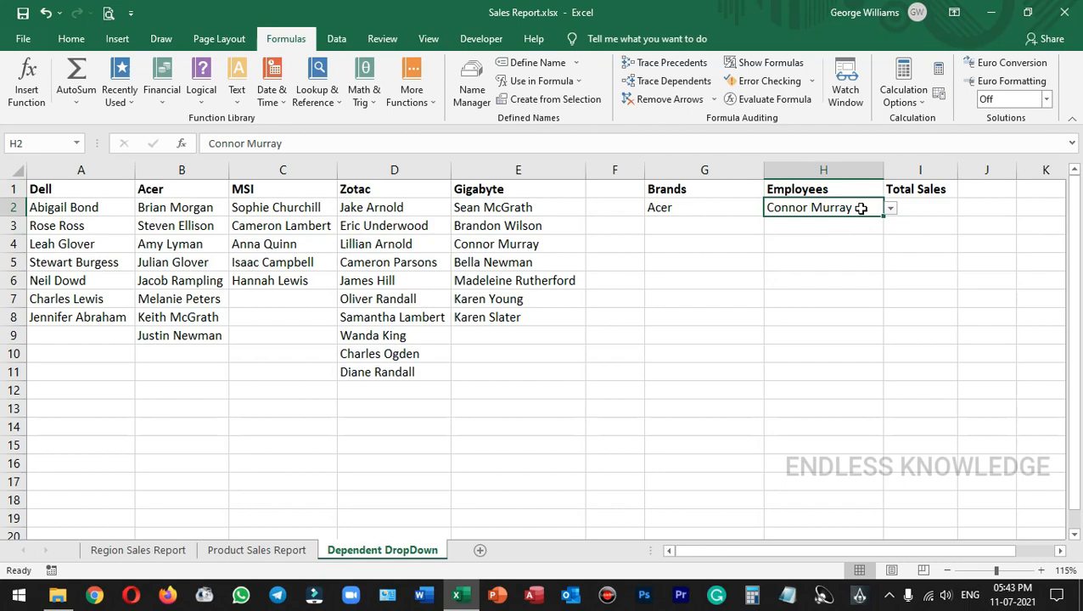
click(338, 38)
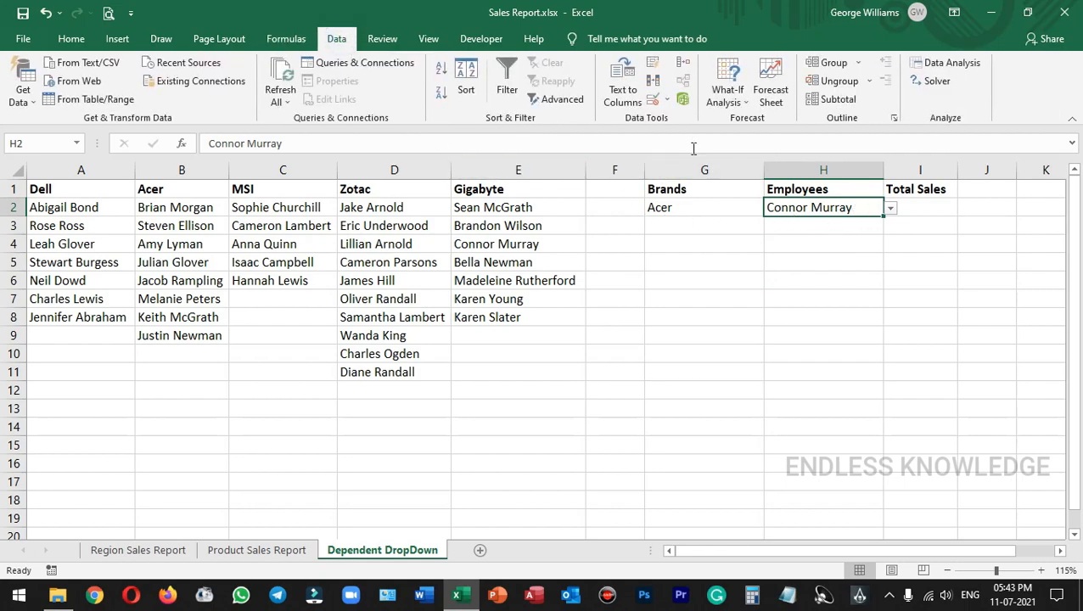
click(652, 99)
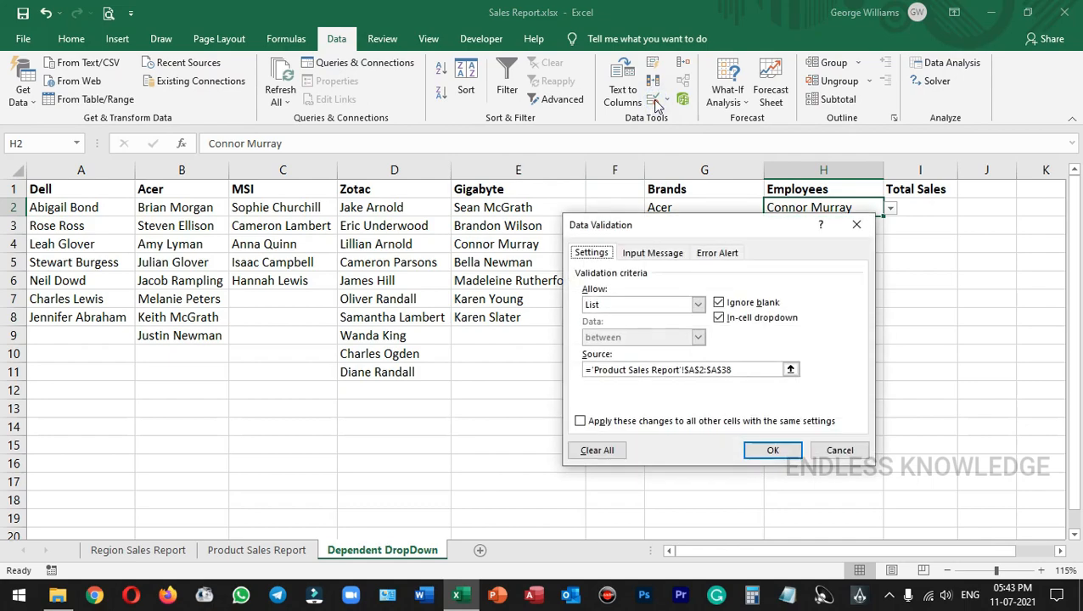
click(609, 451)
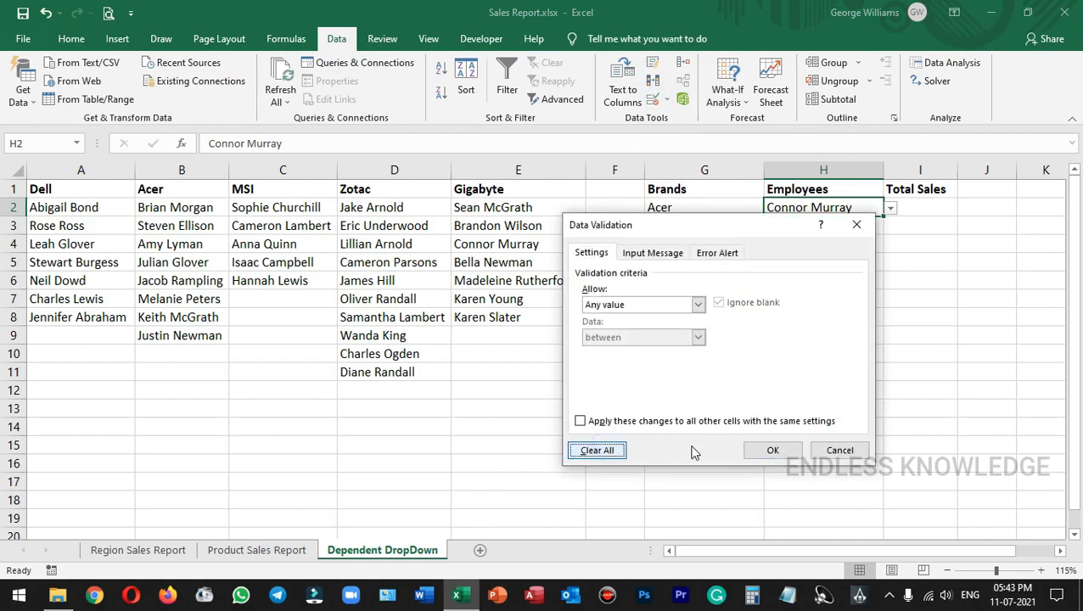
click(773, 451)
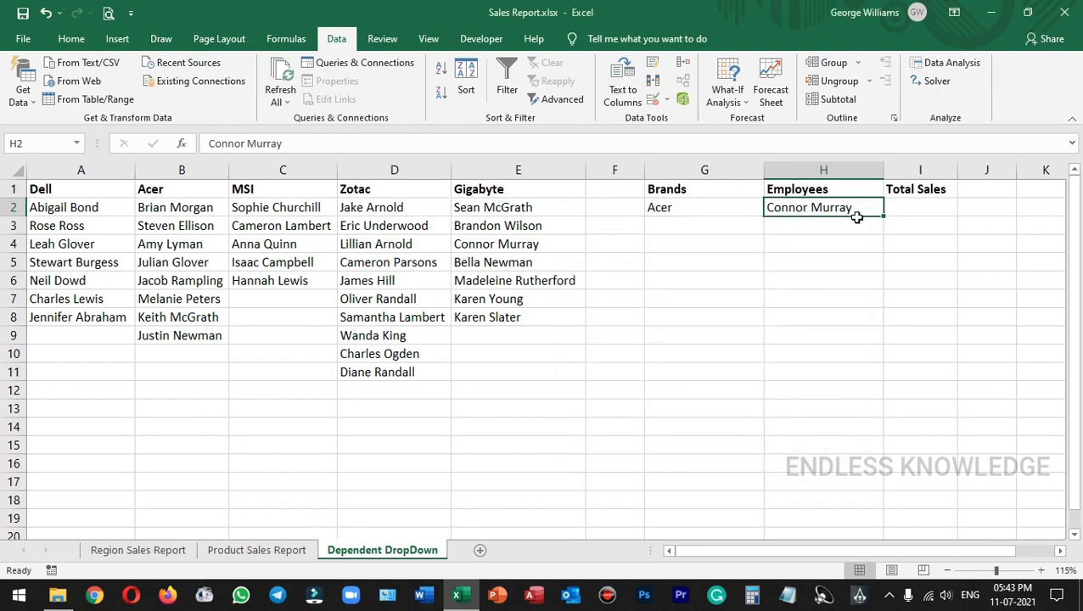
key(Delete)
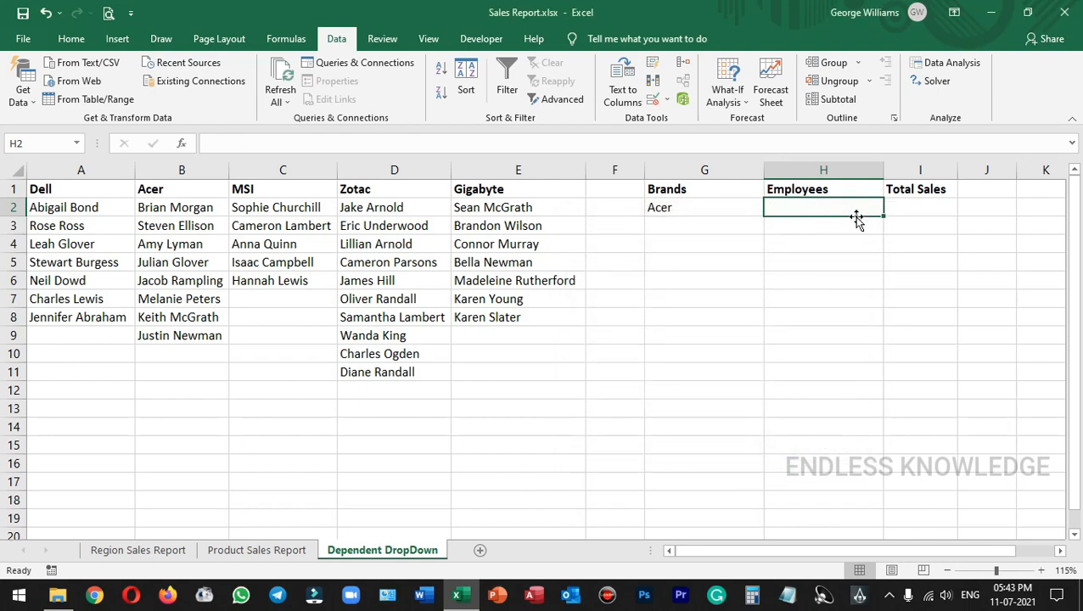
- Add list data validation to the Employees cell H2 with the source =indirect($G$2)
click(653, 102)
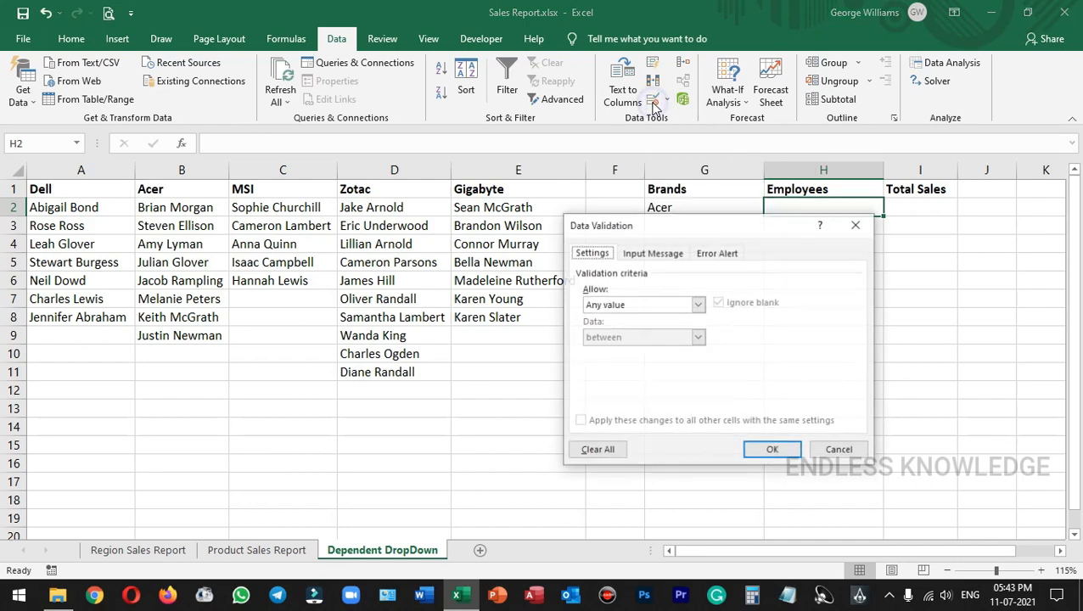
click(696, 305)
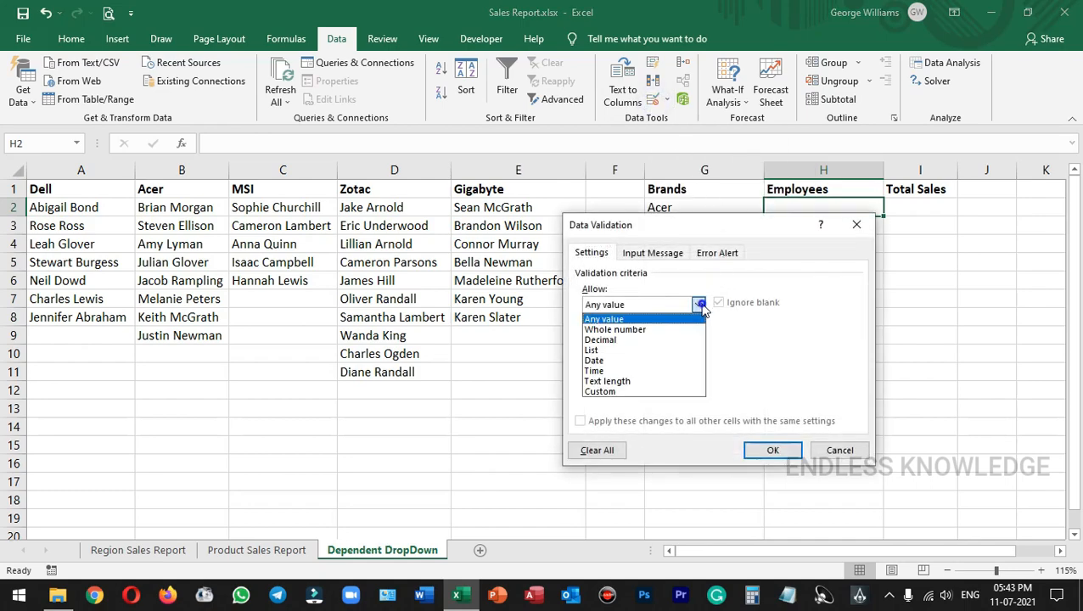
click(657, 351)
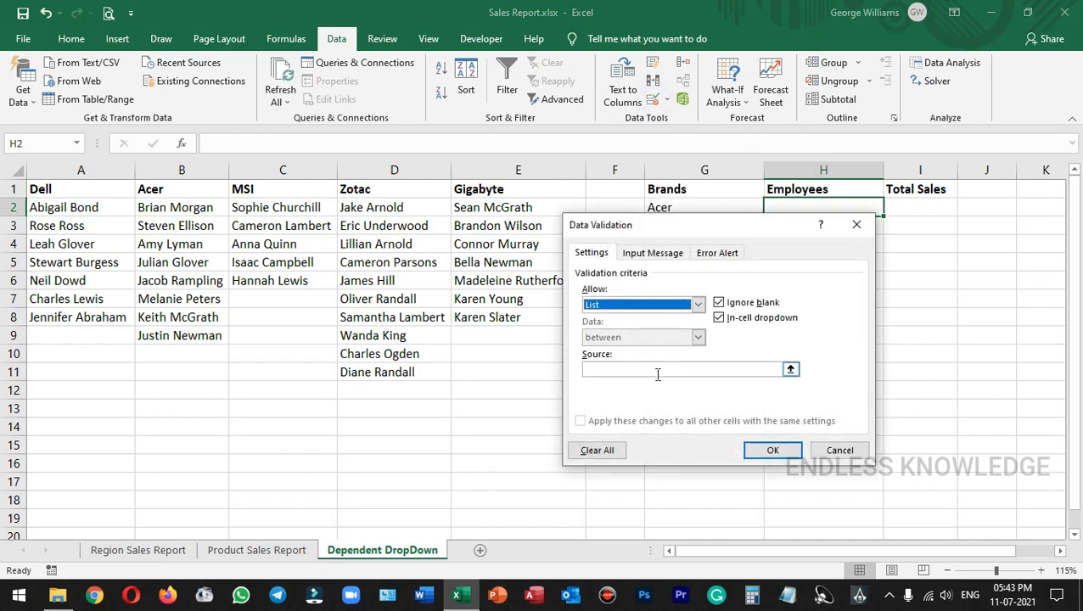
click(657, 371)
drag(691, 227, 685, 261)
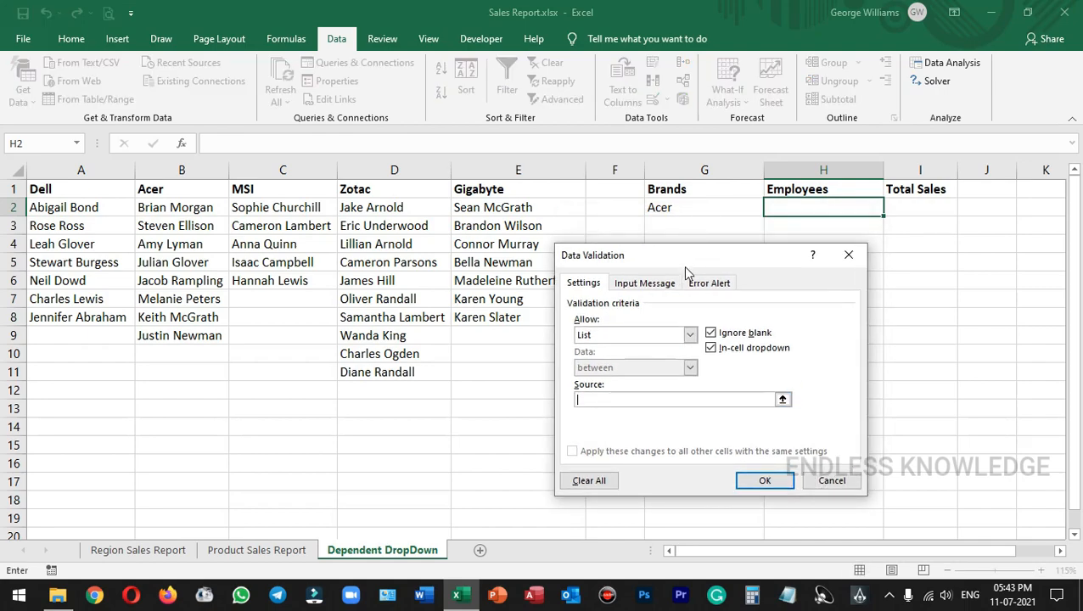
text(=indirect()
click(699, 207)
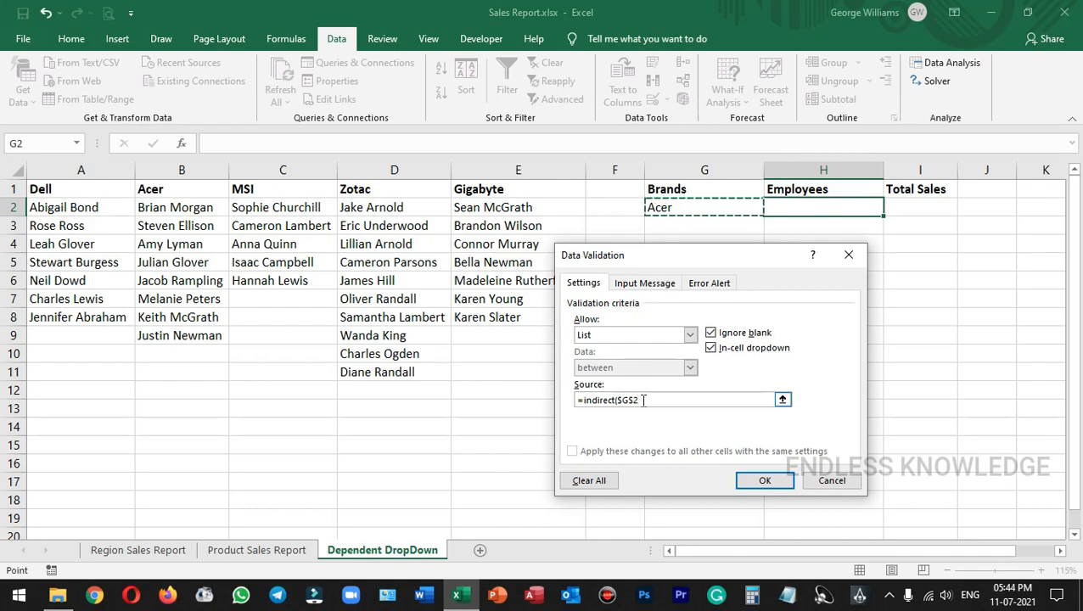
text())
key(F4)
key(F4)
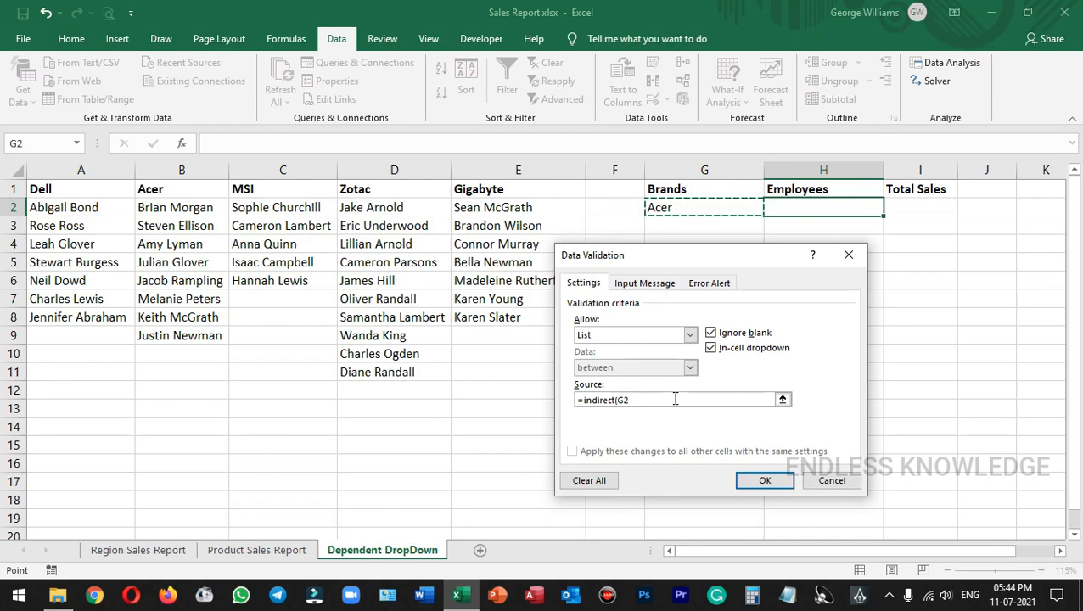
key(F4)
text())
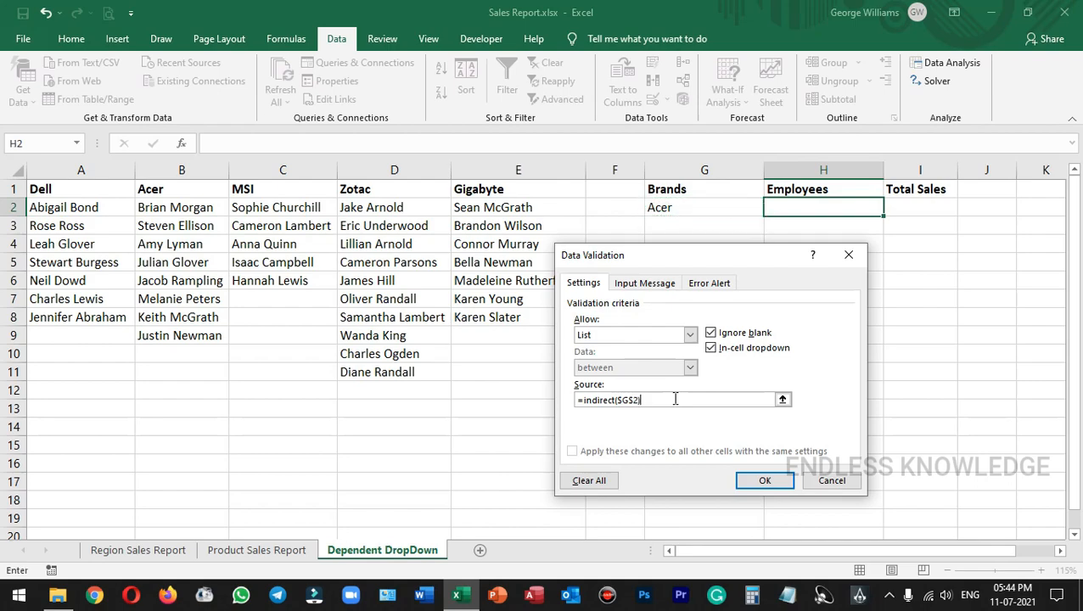
click(765, 480)
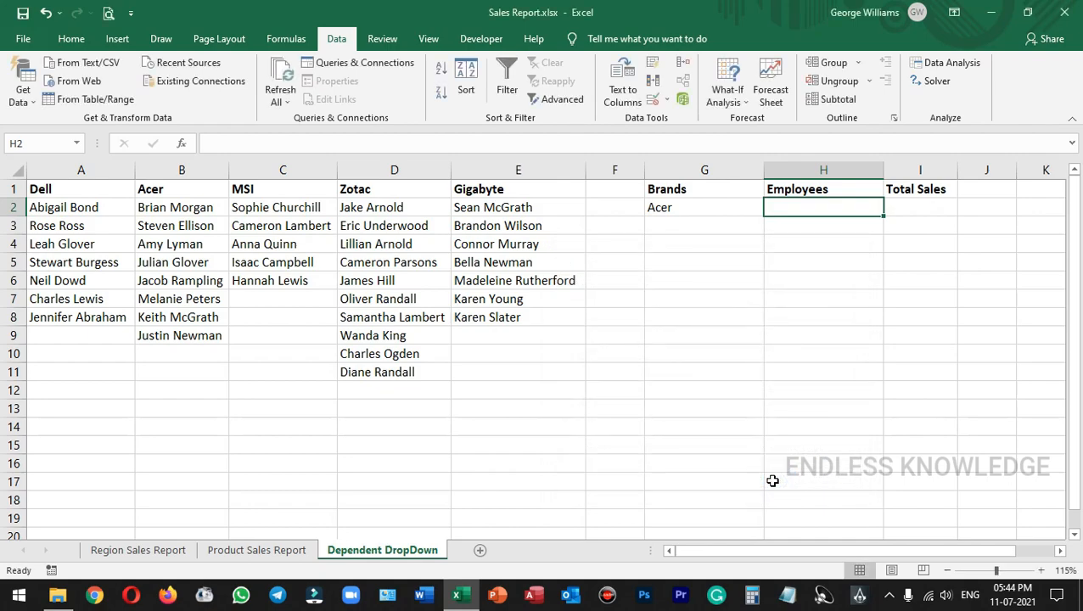
- Compare the choices offered in the Employees cell H2 for the Acer brand with the names in column B
click(748, 206)
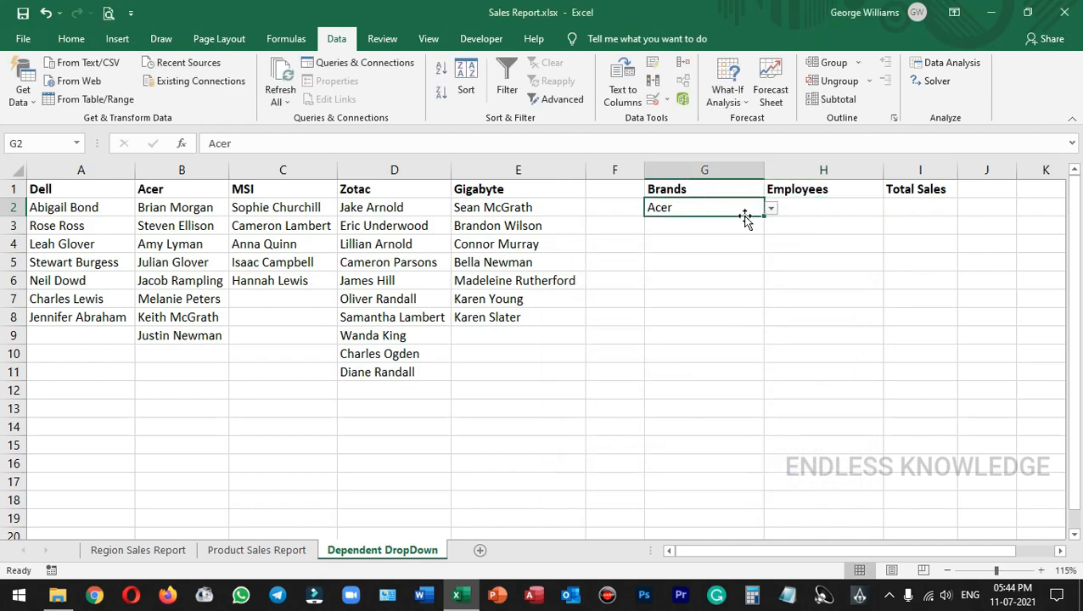
click(817, 211)
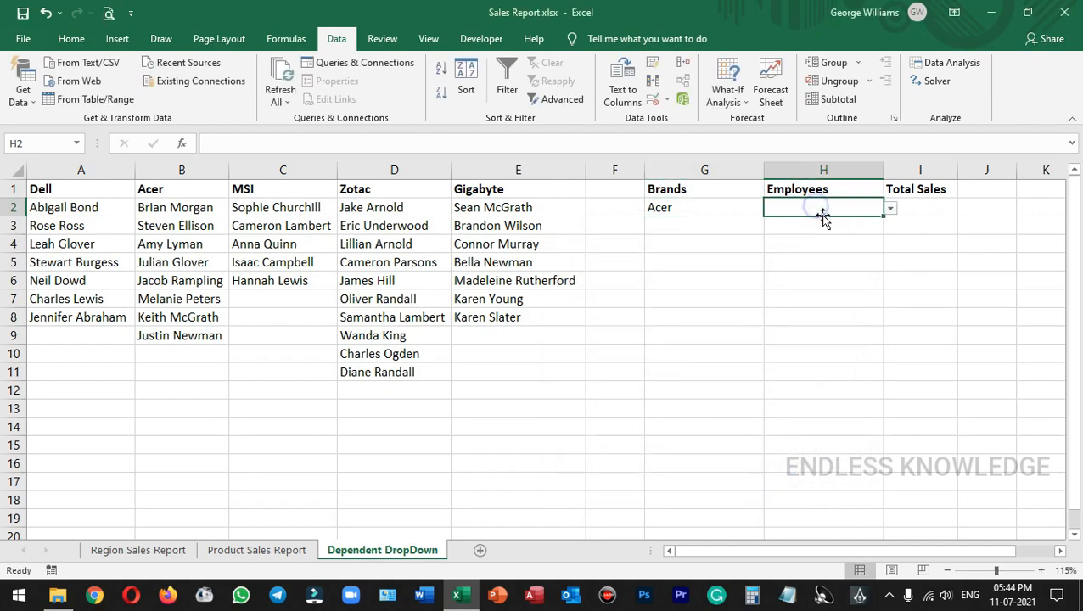
click(890, 208)
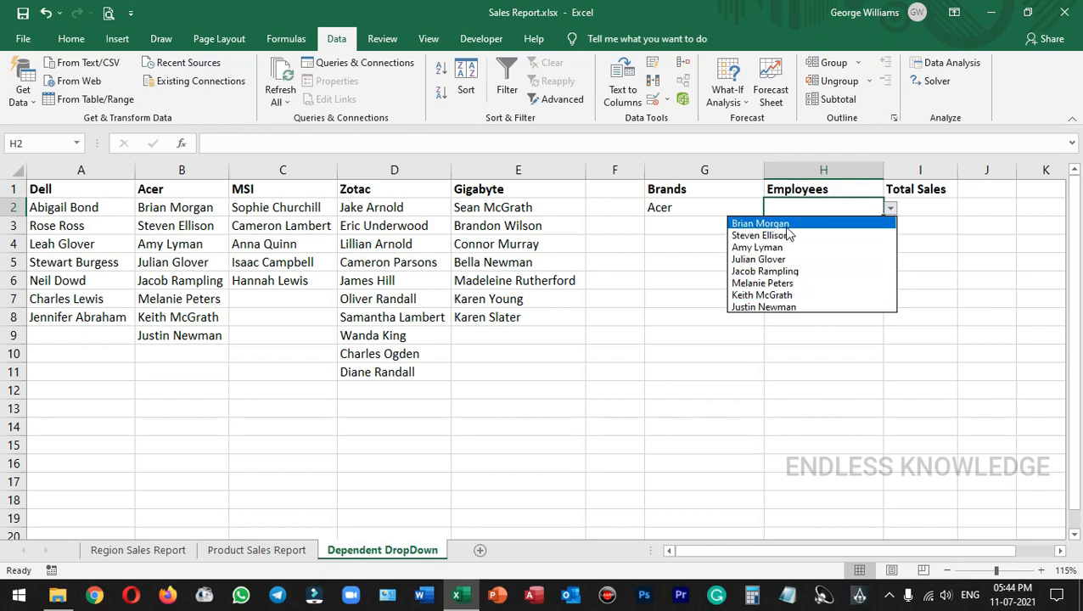
click(191, 205)
- Switch the brand in G2 to Dell and check the choices offered in the Employees cell H2
click(694, 210)
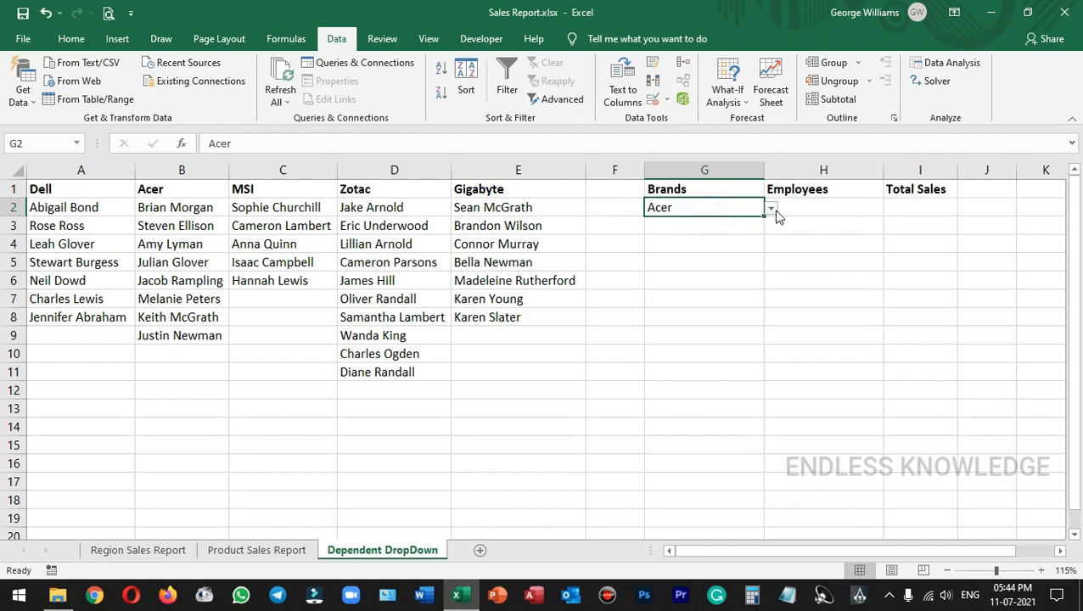
click(771, 208)
click(672, 234)
click(824, 207)
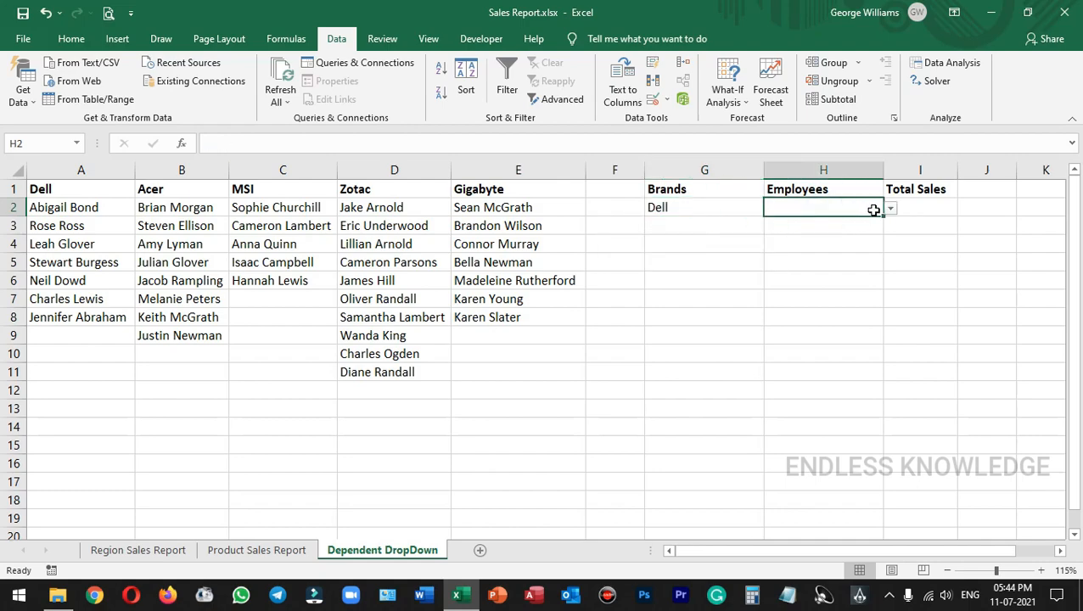
click(891, 209)
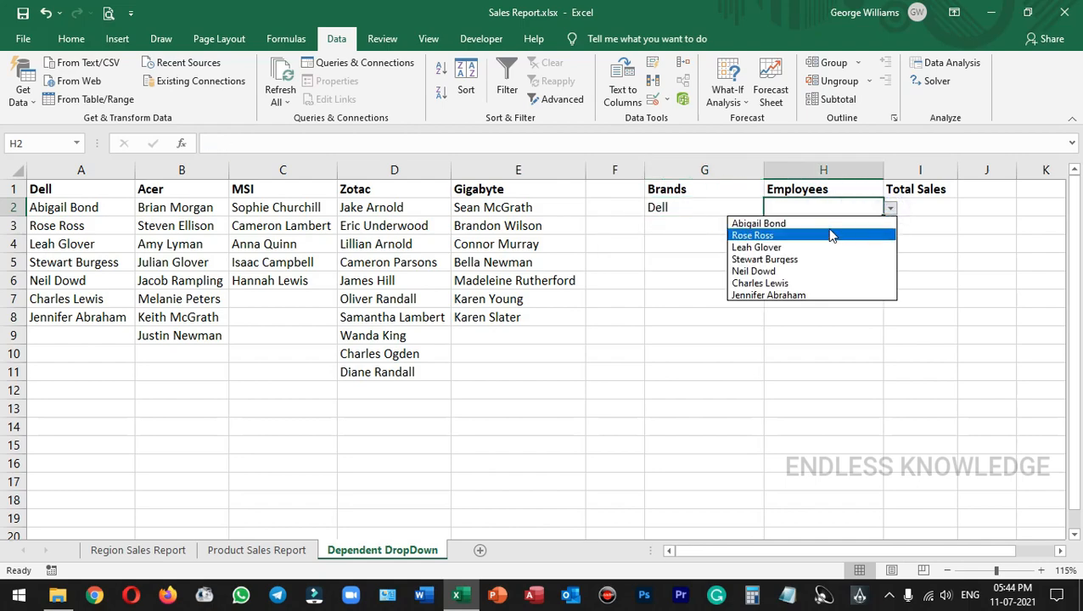
key(Escape)
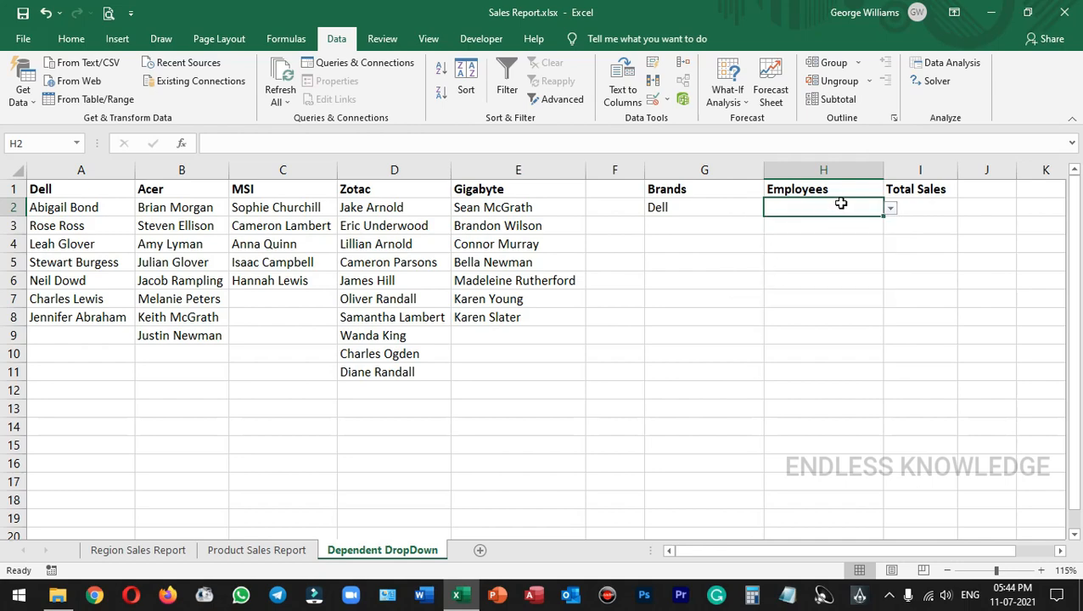
click(688, 207)
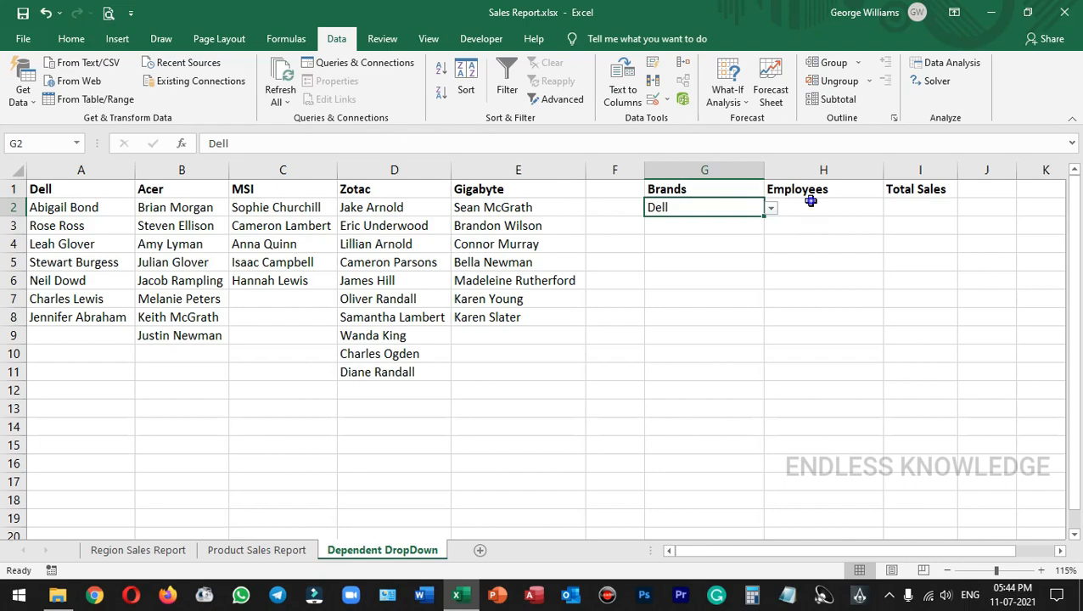
click(811, 204)
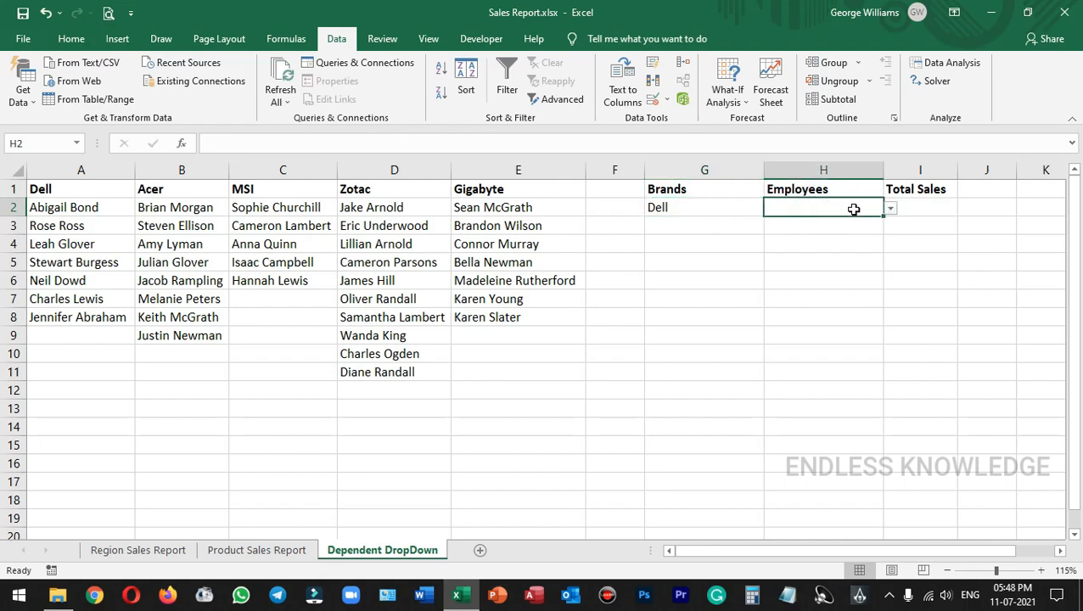
- Choose Zotac as the brand in G2 and the employee listed in D6 for the Employees cell H2
click(398, 189)
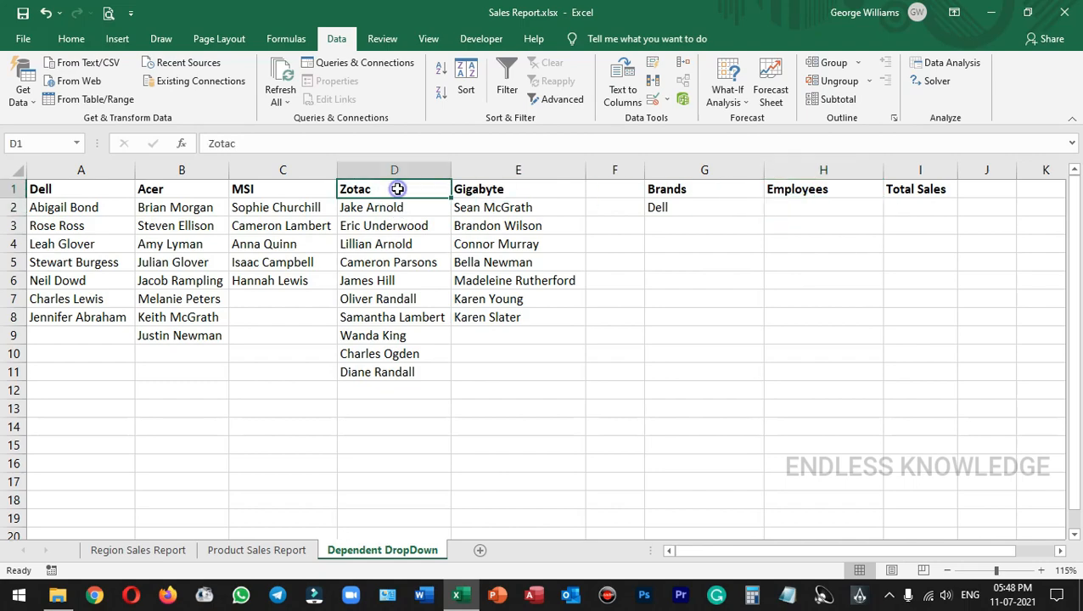
click(394, 281)
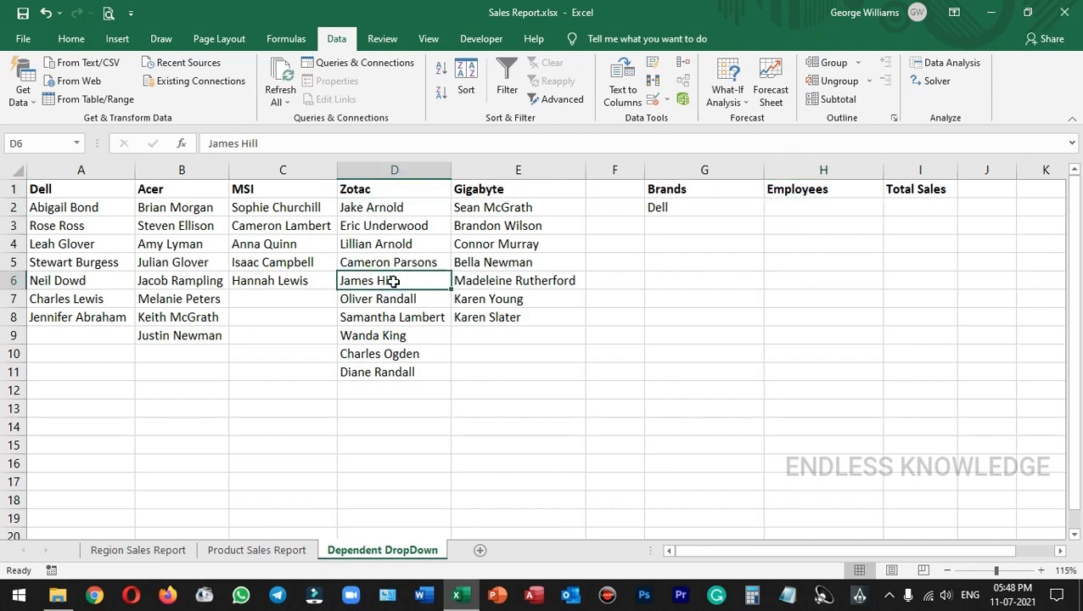
click(714, 208)
click(769, 208)
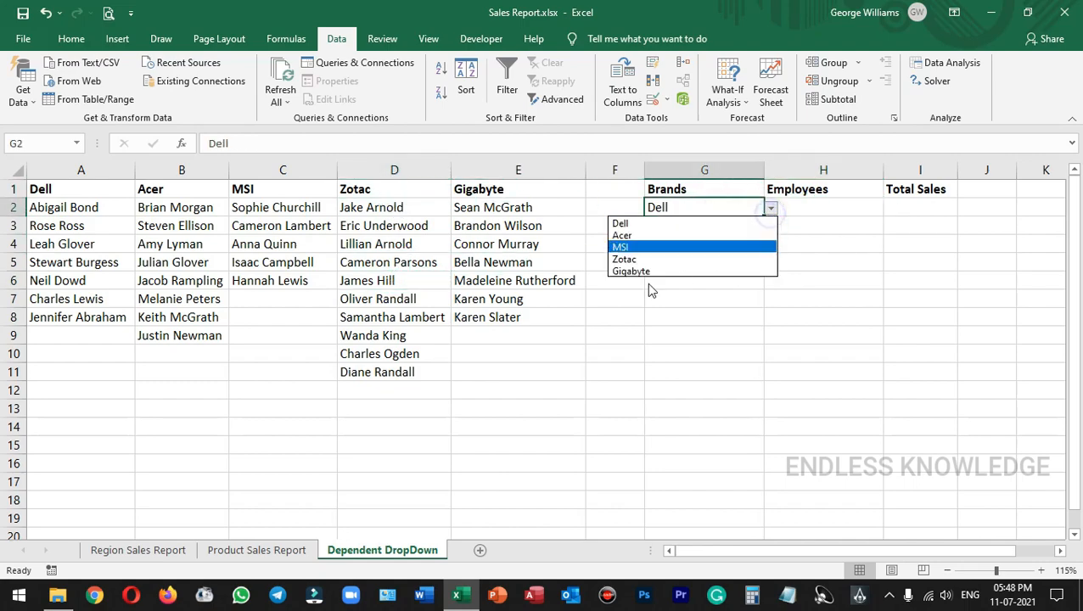
click(635, 259)
click(833, 212)
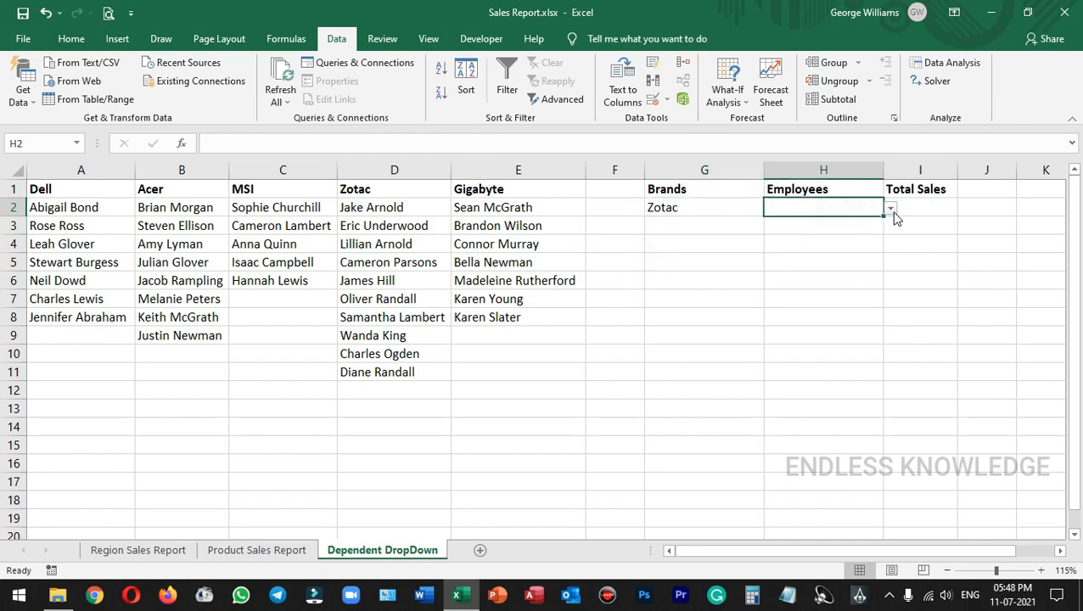
click(891, 210)
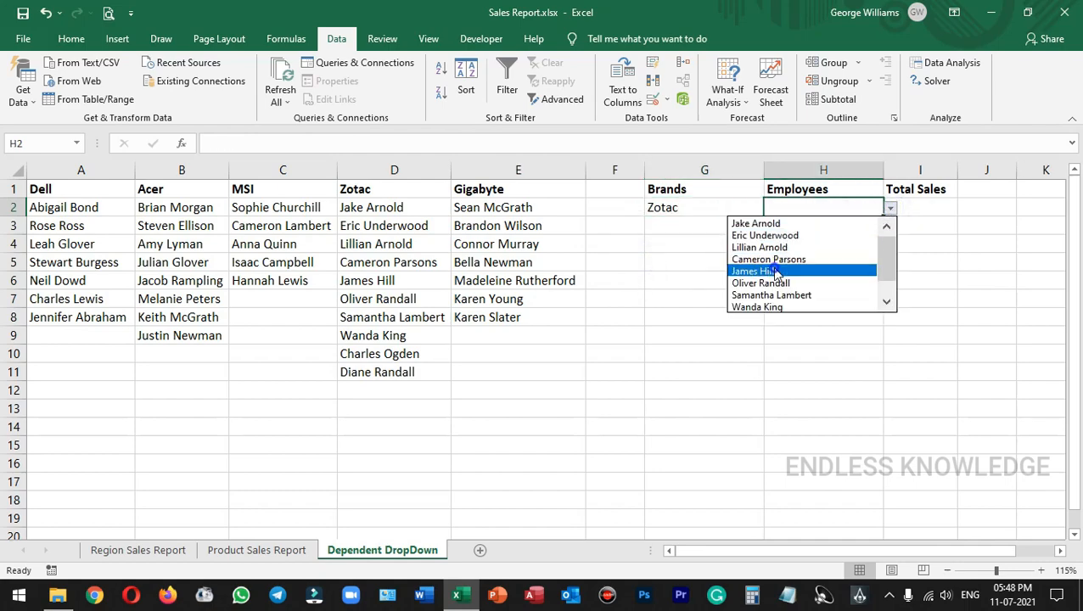
click(774, 271)
click(919, 208)
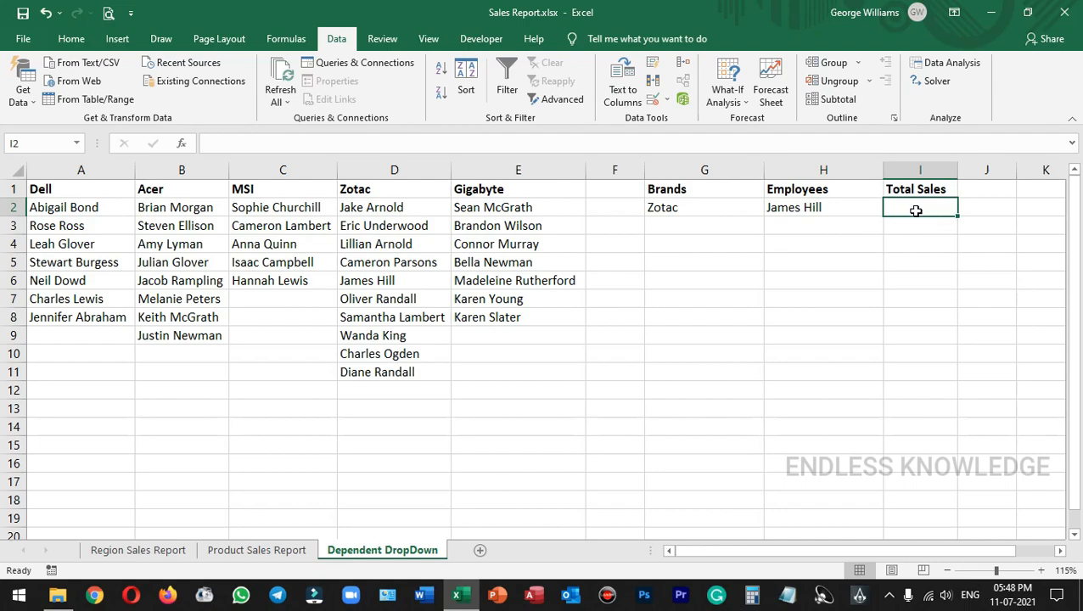
- Start a VLOOKUP formula in the Total Sales cell I2 with H2 as lookup value and 'Product Sales Report'!A1:H38 as table array
text(=vl)
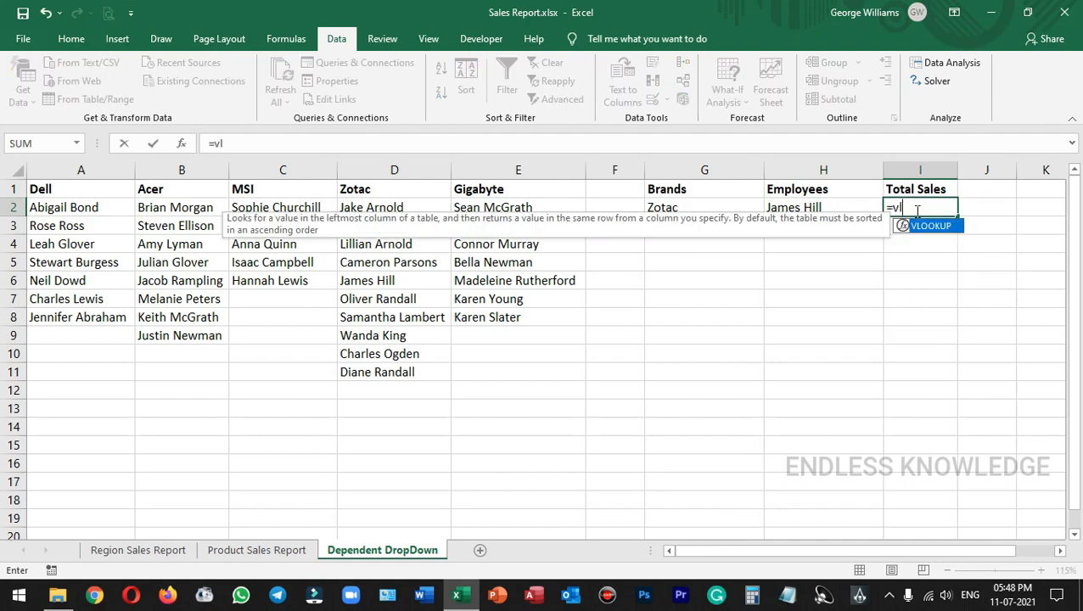
key(Tab)
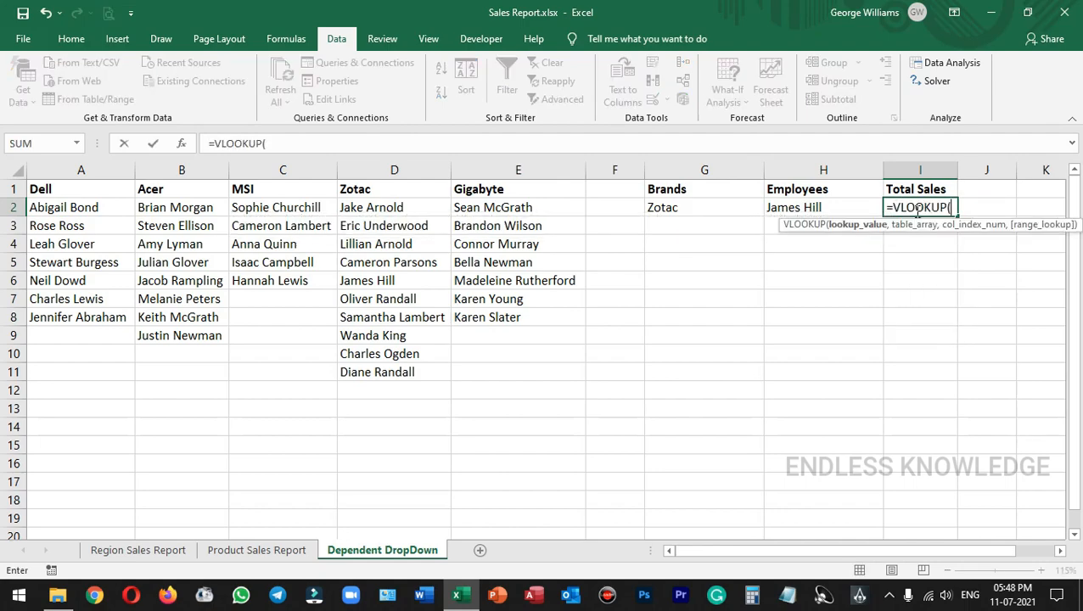
click(835, 208)
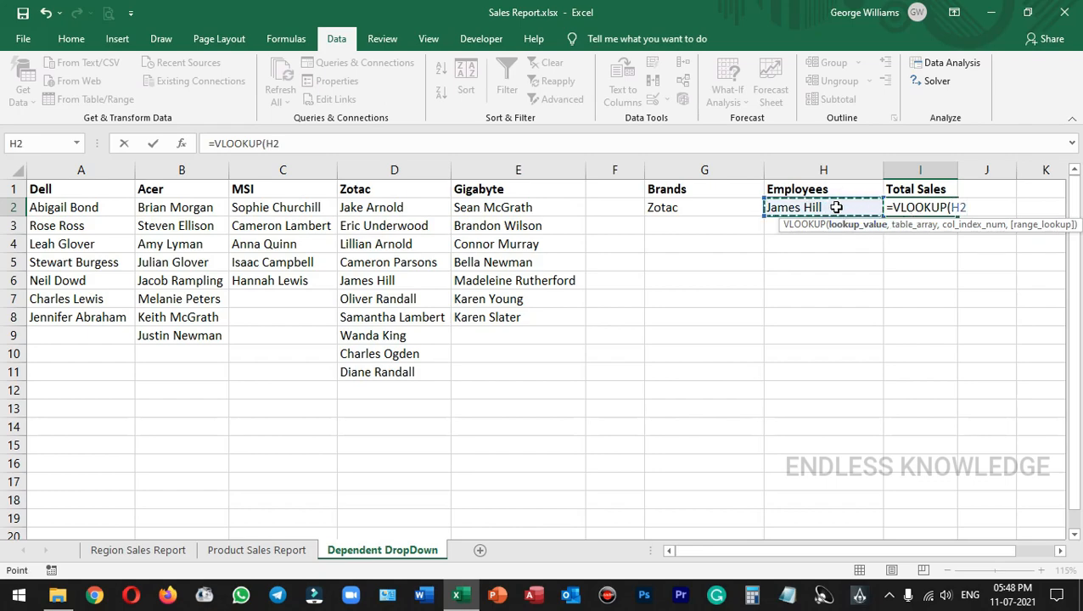
text(,)
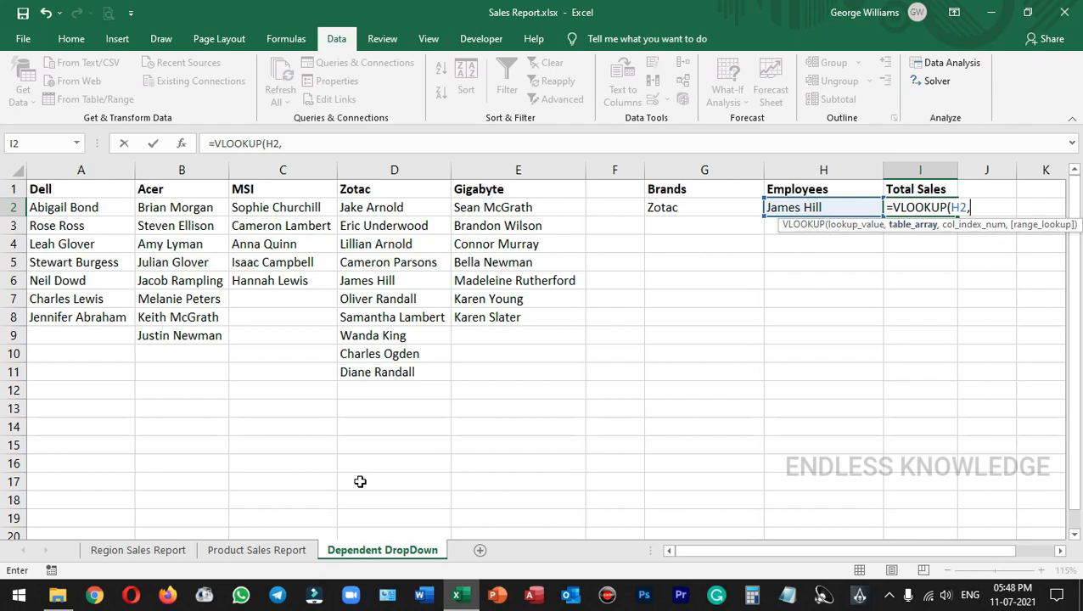
click(259, 550)
drag(70, 188, 649, 505)
click(454, 144)
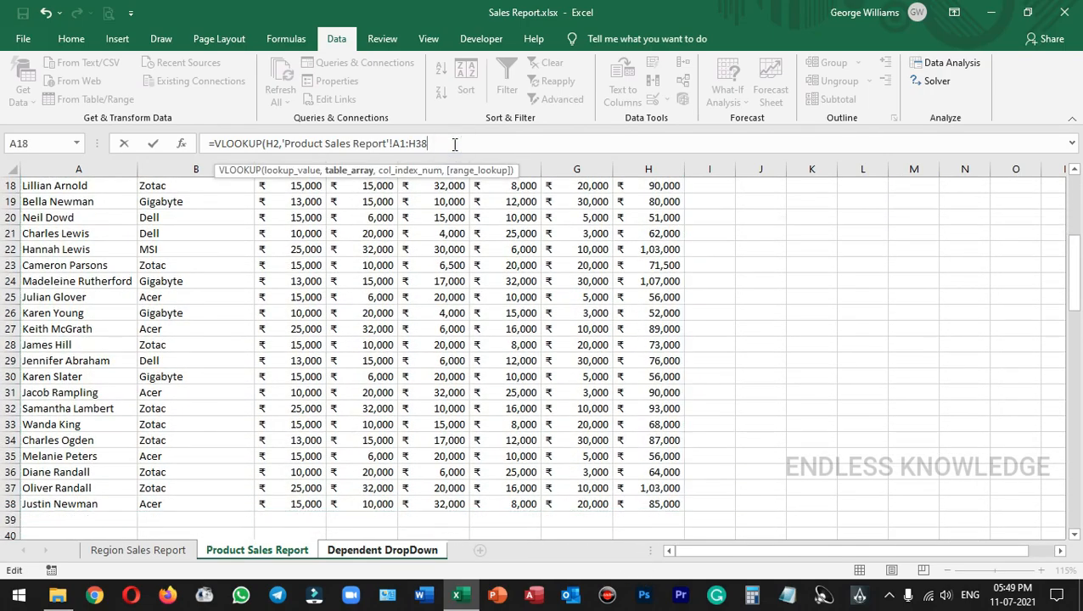
text(,)
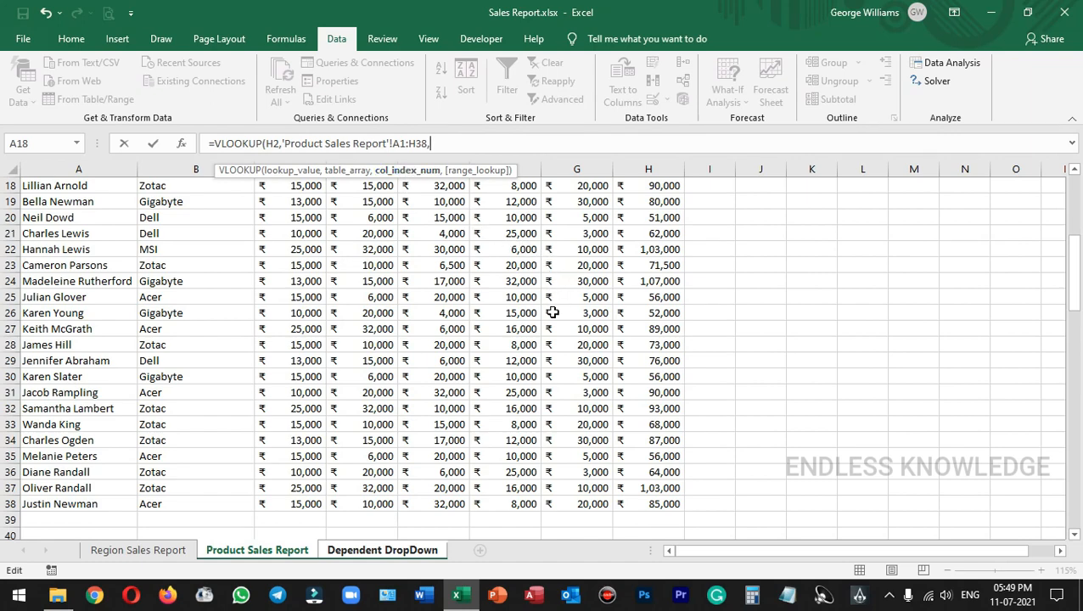
- Complete the Total Sales VLOOKUP with column index 8 and FALSE for an exact match
scroll(497, 316, up, 6)
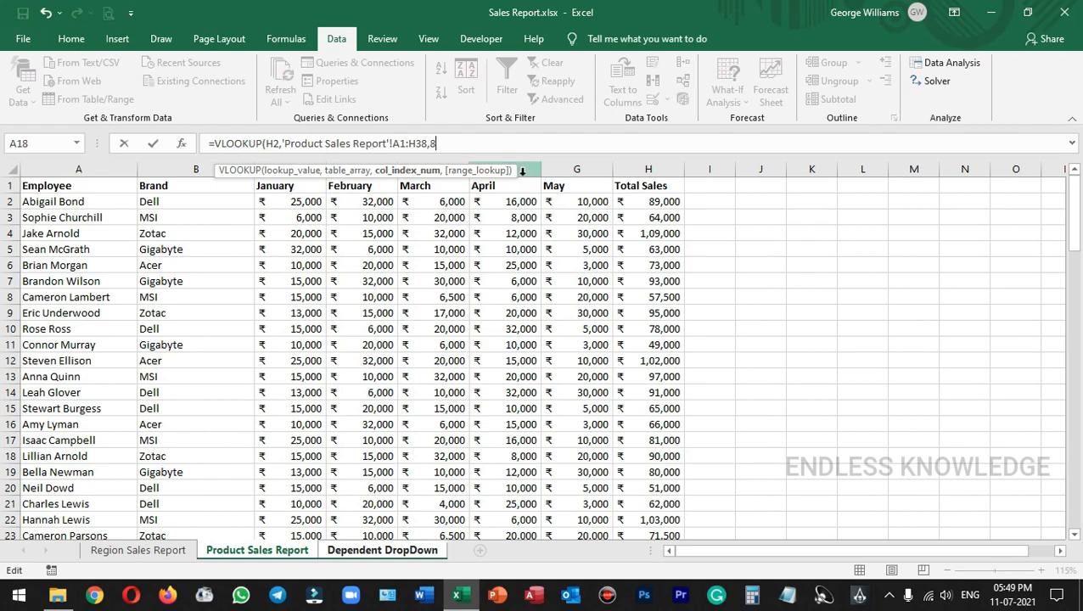
text(,)
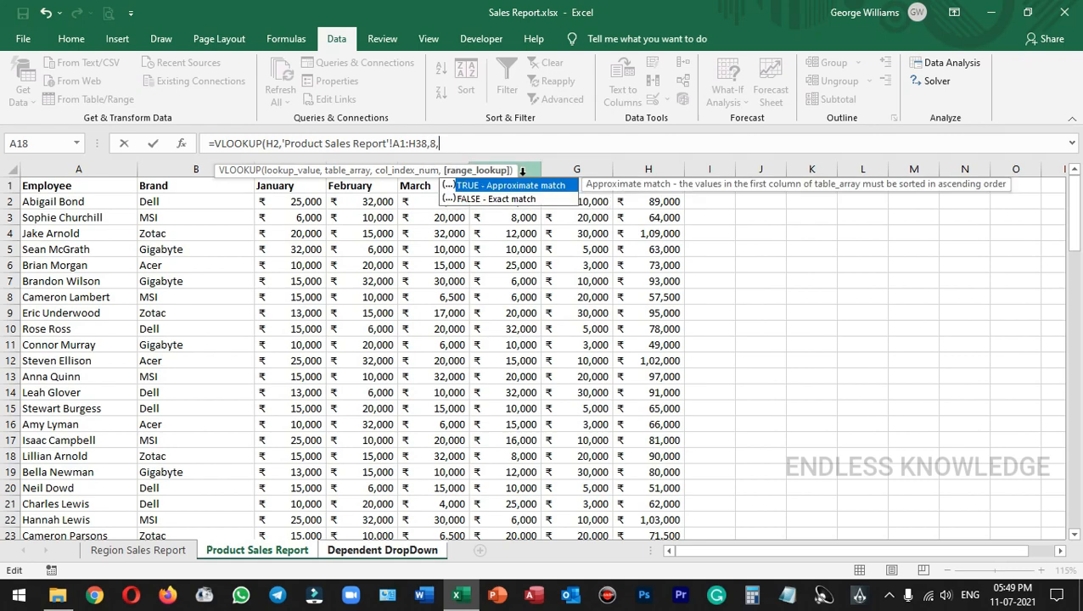
key(Down)
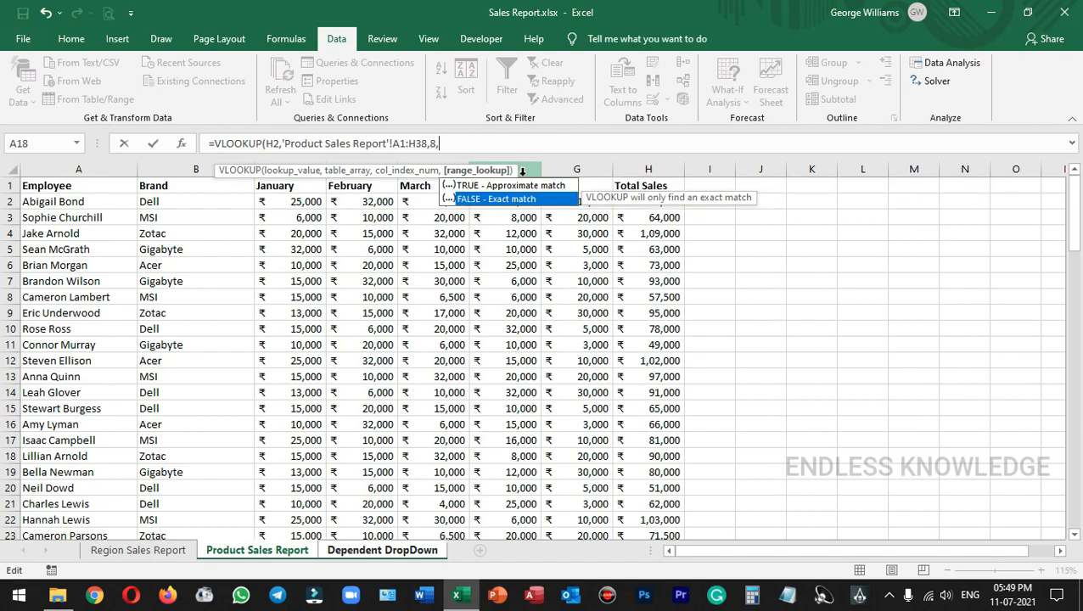
key(Tab)
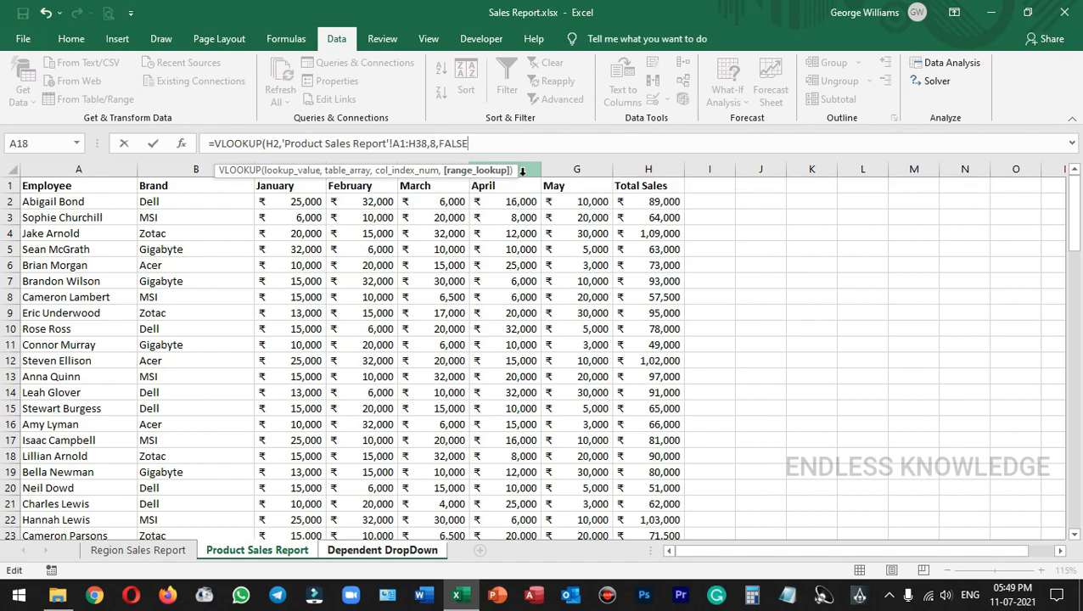
key(Return)
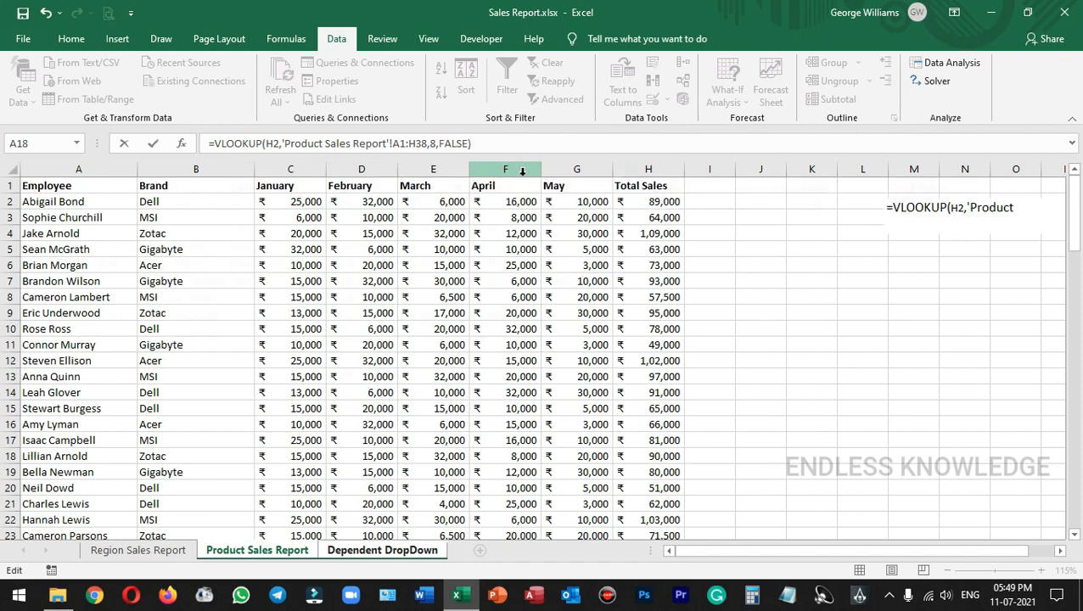
- Format the Total Sales cell I2 as rupee accounting currency without decimal places
click(684, 208)
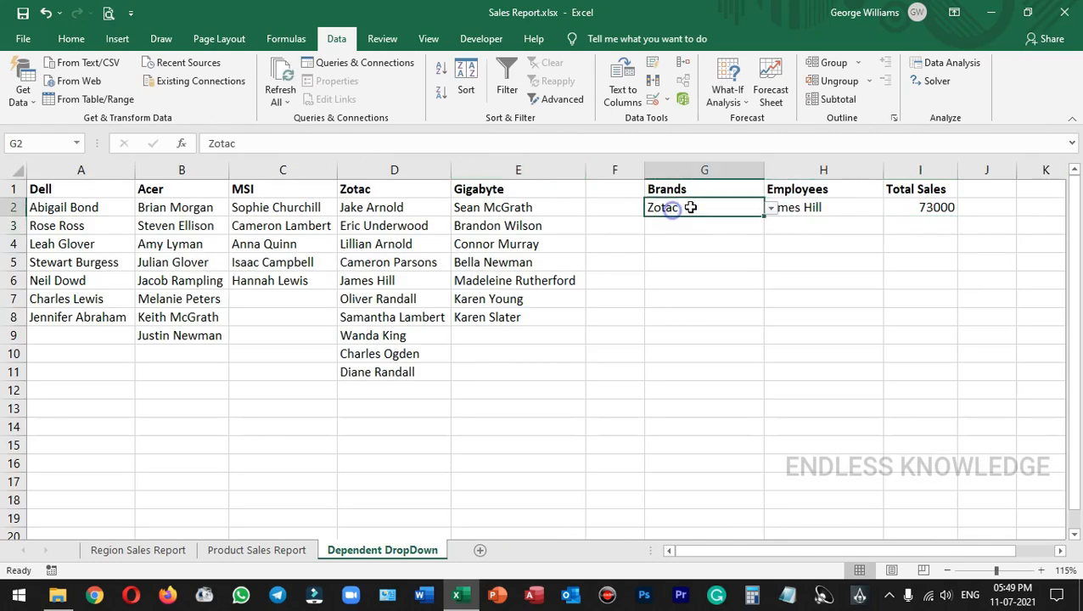
click(799, 207)
click(951, 208)
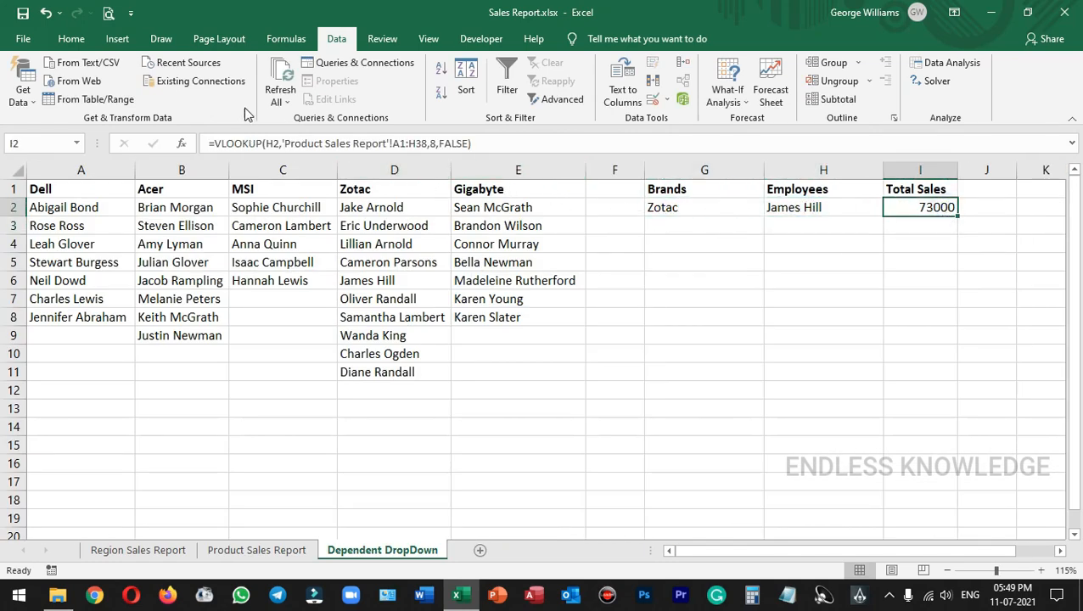
click(71, 38)
click(500, 93)
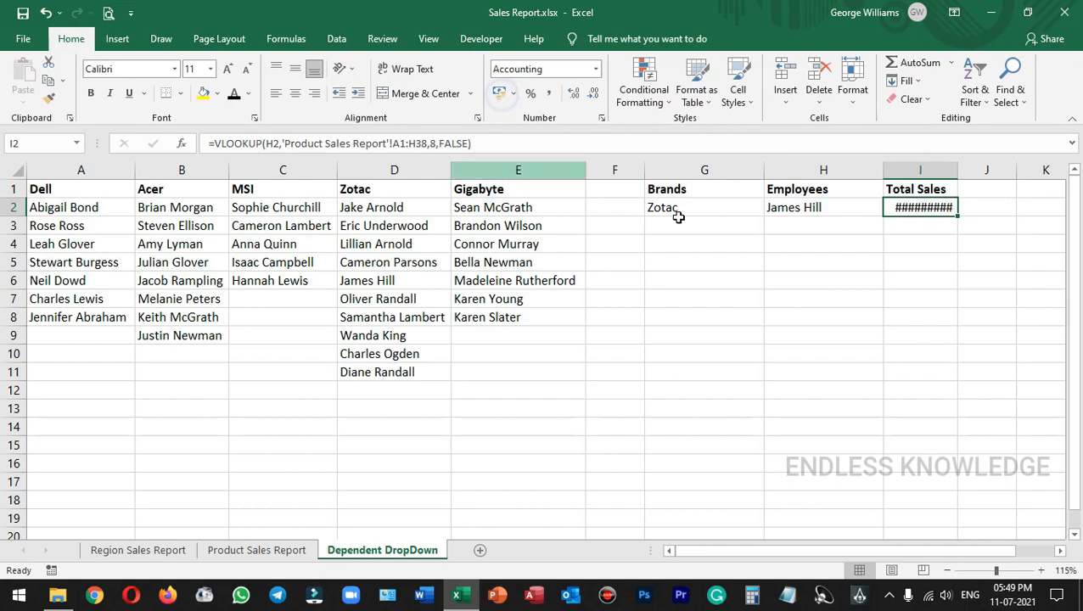
click(593, 94)
click(593, 94)
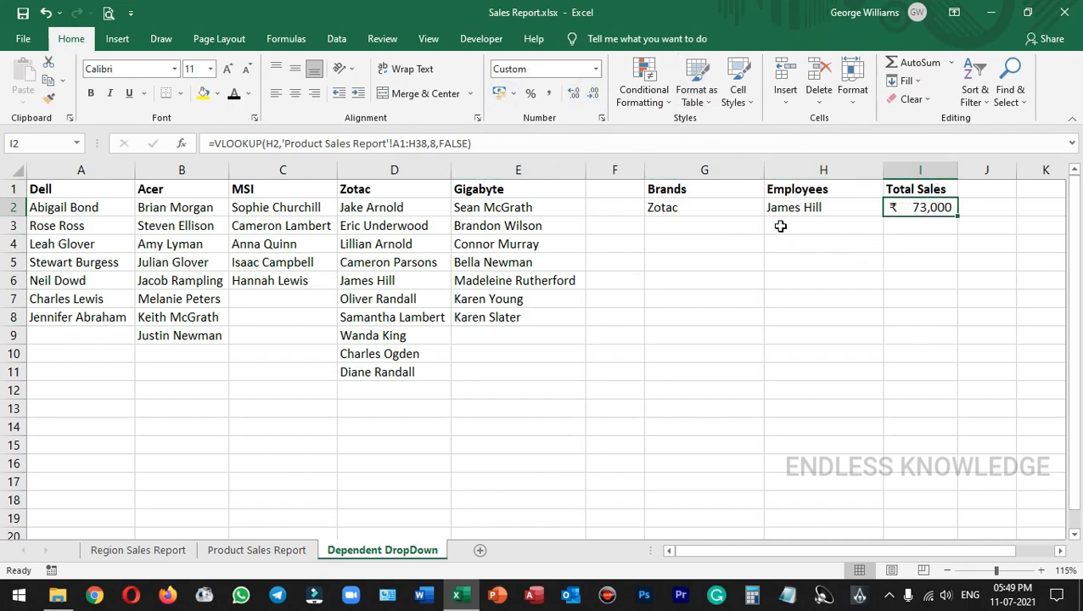
- Check the Total Sales result against the selected employee's row in the Product Sales Report sheet
click(825, 210)
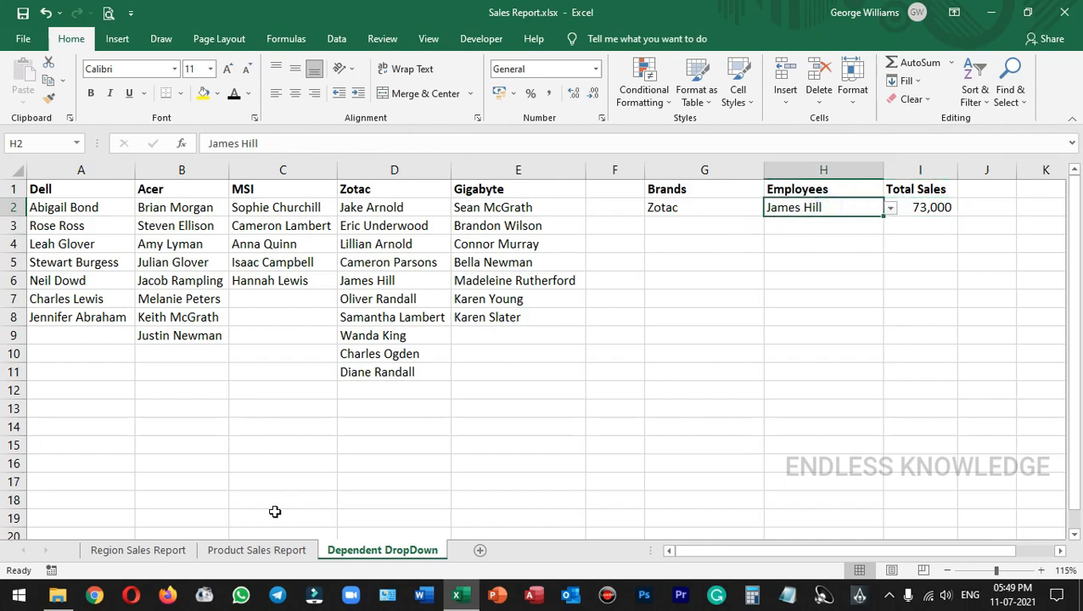
click(273, 550)
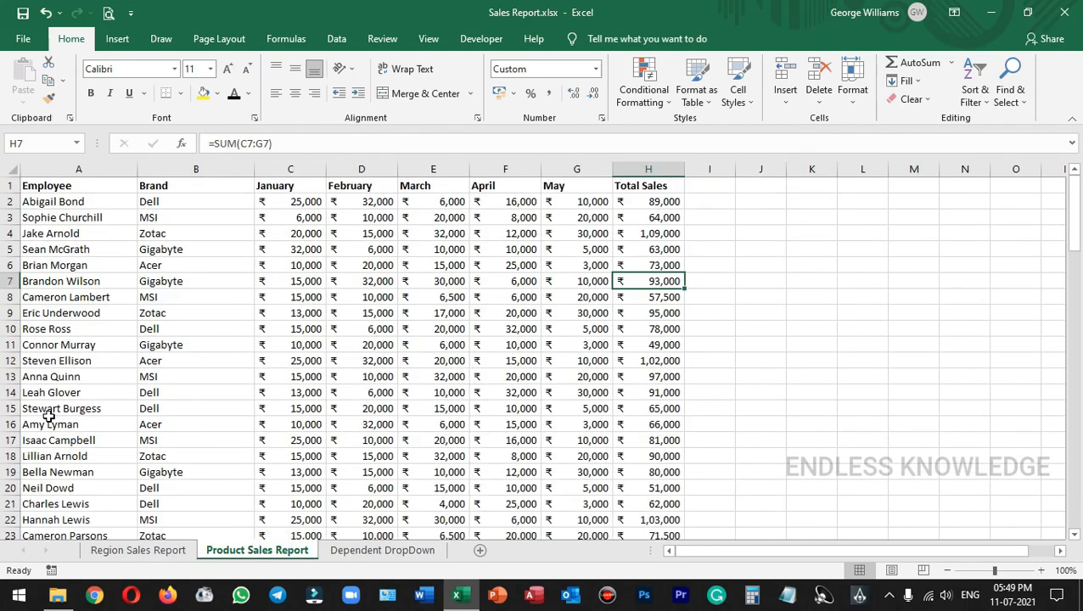
scroll(55, 449, down, 2)
scroll(56, 450, down, 2)
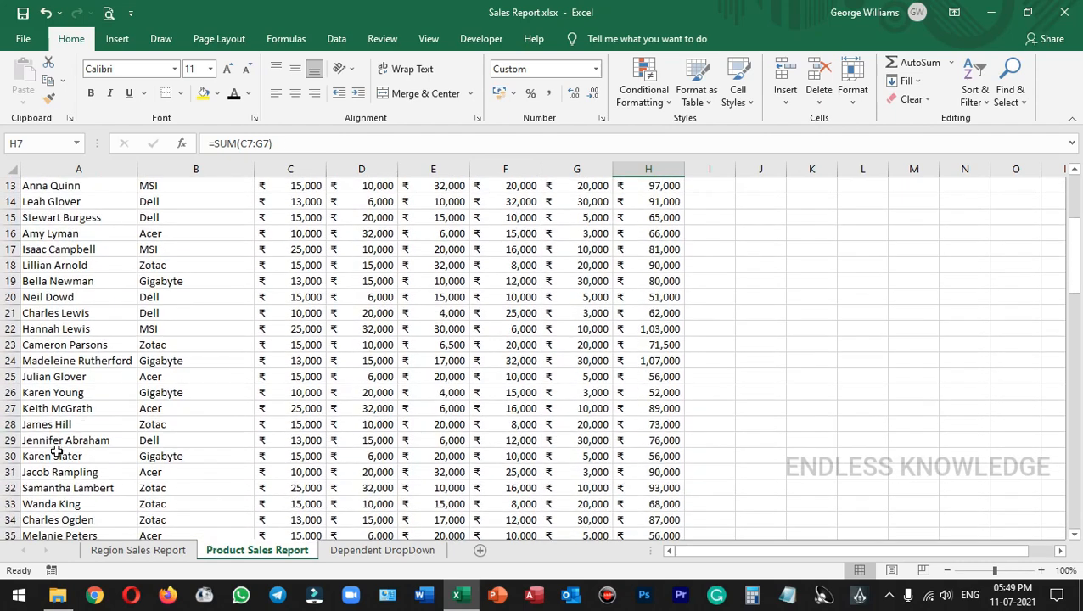
click(85, 424)
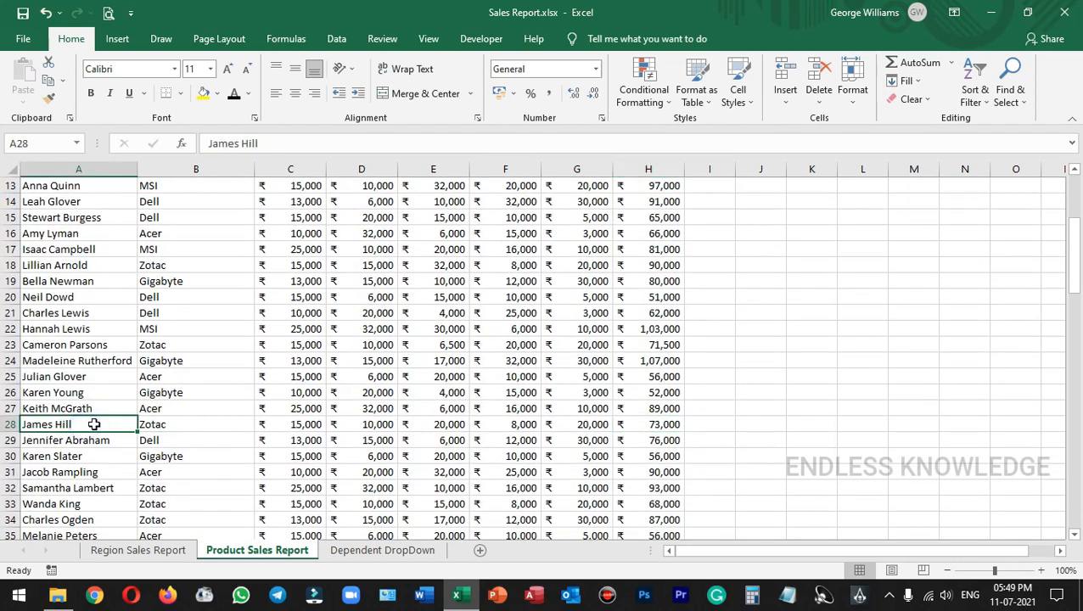
click(668, 423)
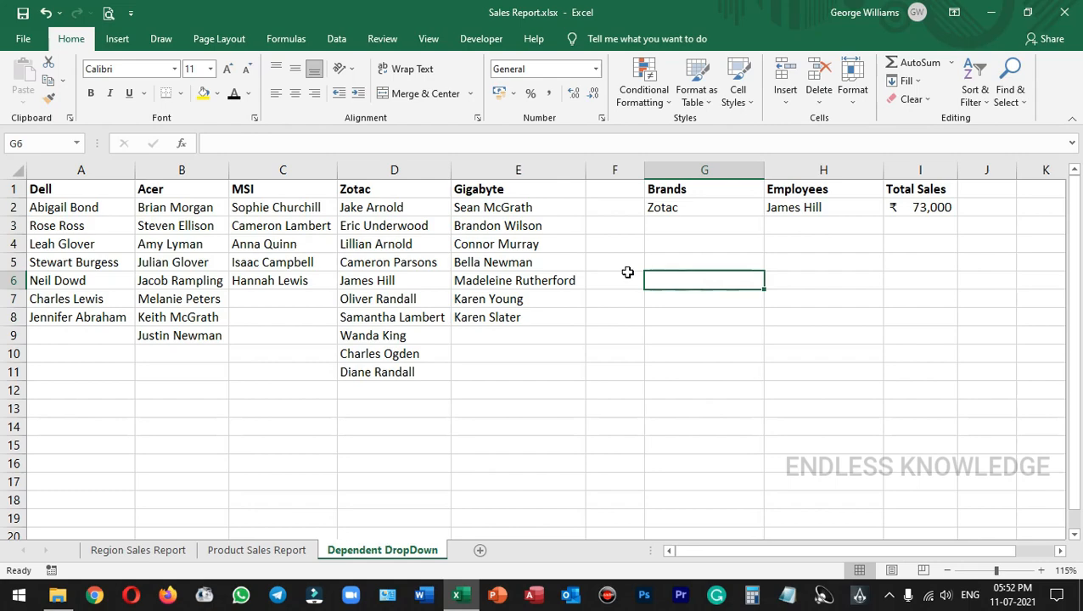
- Choose Gigabyte as the brand in G2 and compare it with the range name of E2:E8
drag(550, 212, 543, 319)
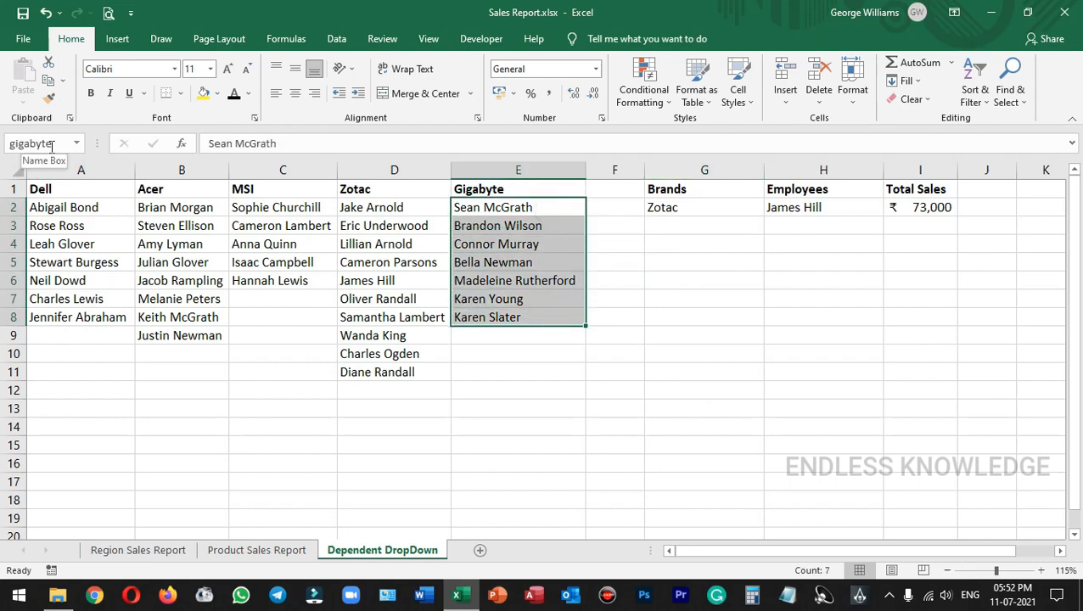
click(735, 206)
click(771, 211)
click(664, 268)
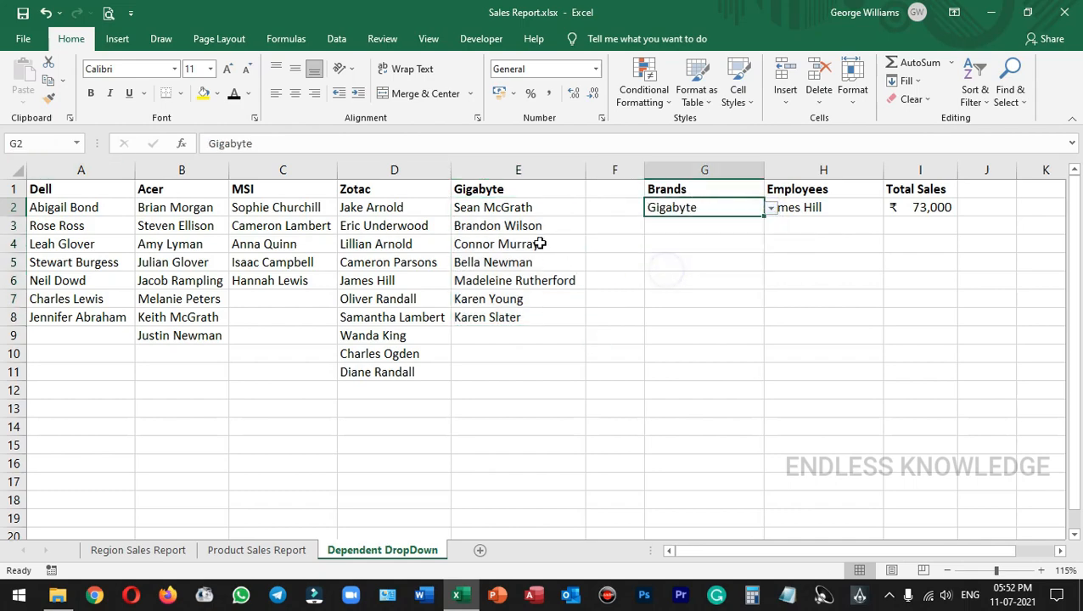
drag(536, 206, 522, 317)
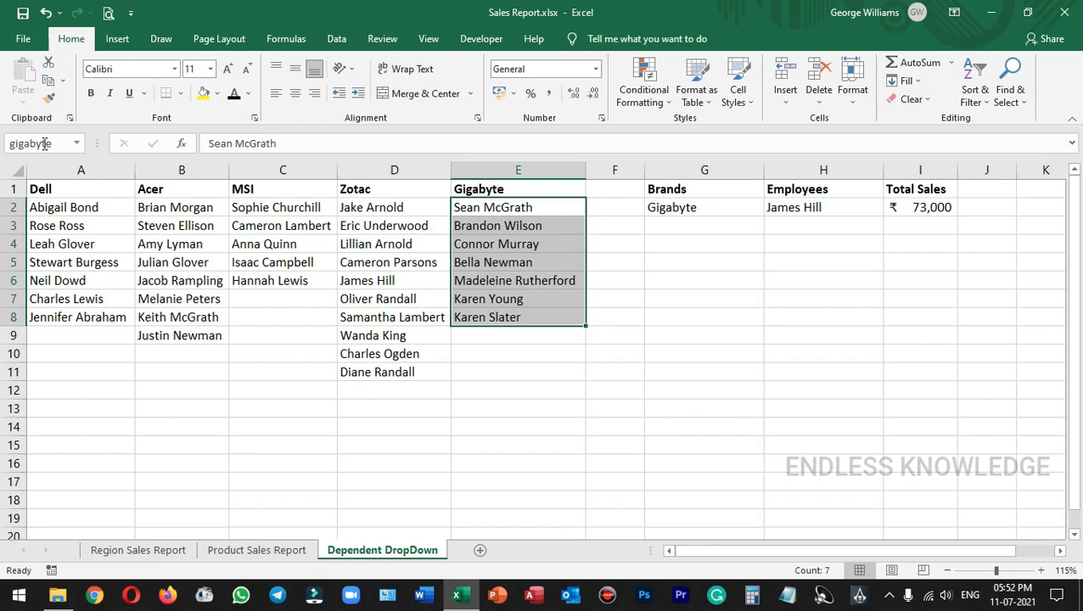